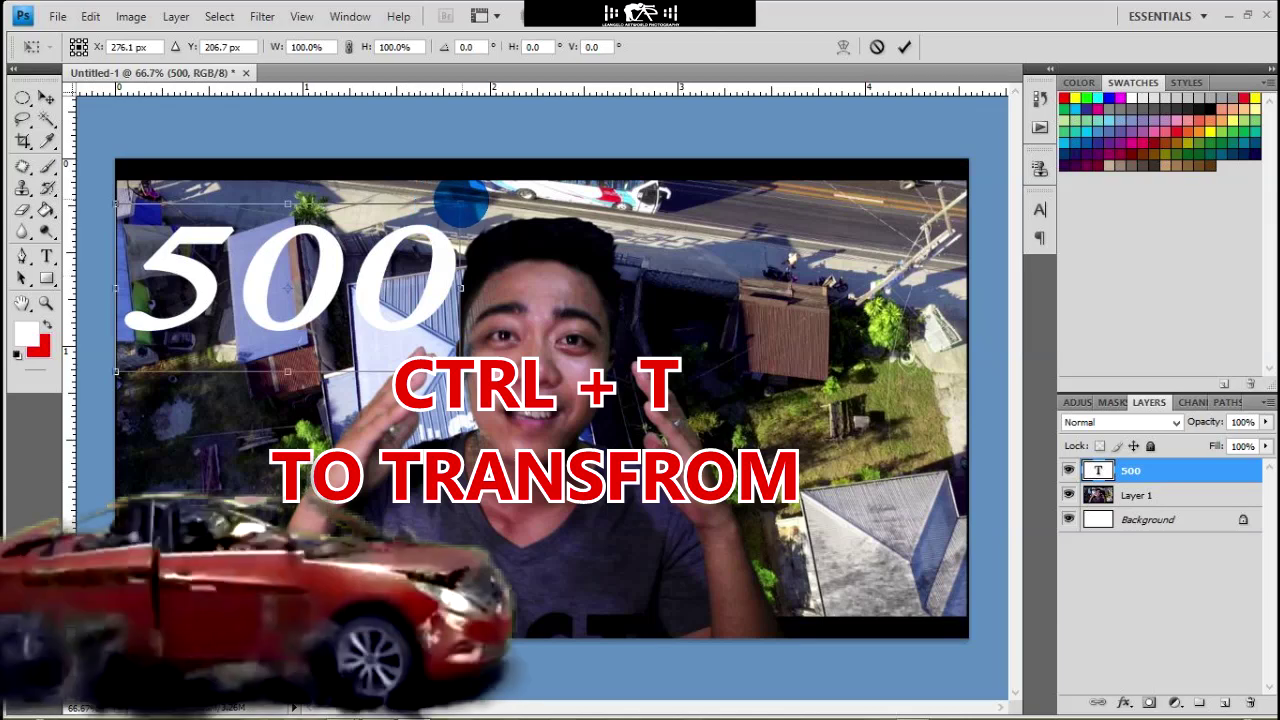
Shrink the 500 text, commit the transform, then play the '500 subs with Tutorial Part 2' video
mouse_move(442, 203)
mouse_down()
mouse_move(478, 213)
mouse_move(435, 200)
mouse_up()
key(Return)
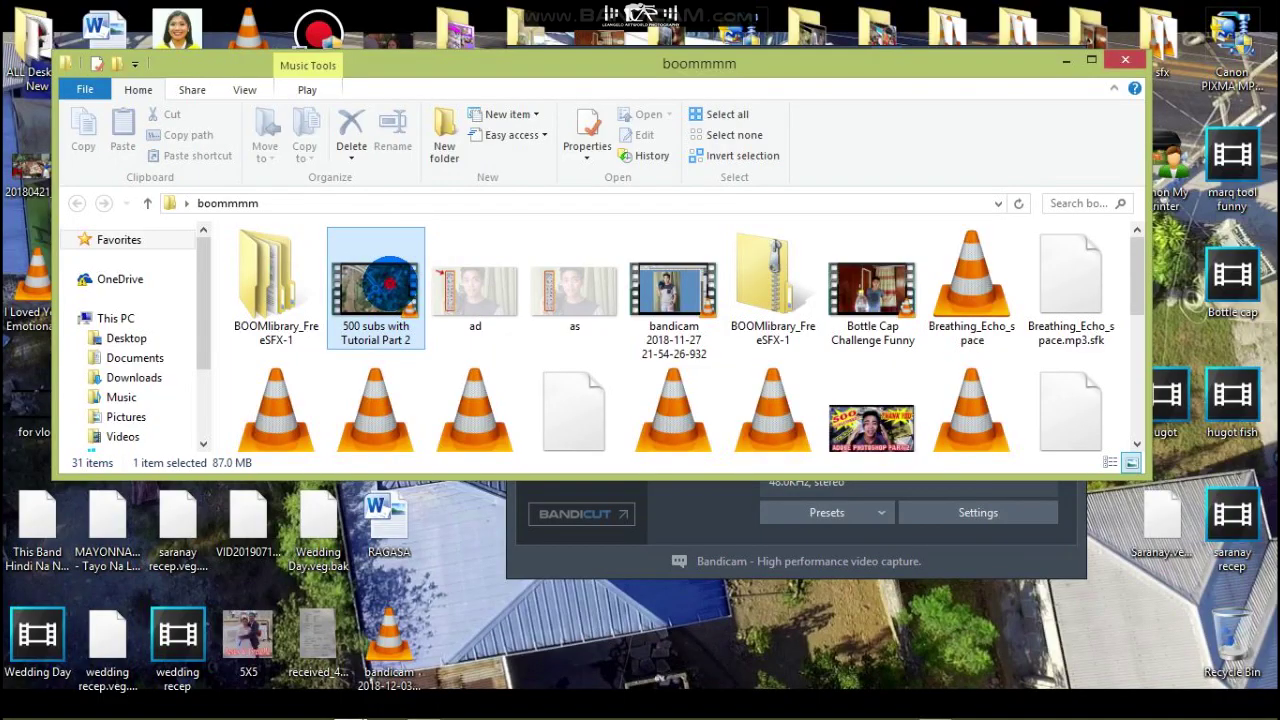
key(Return)
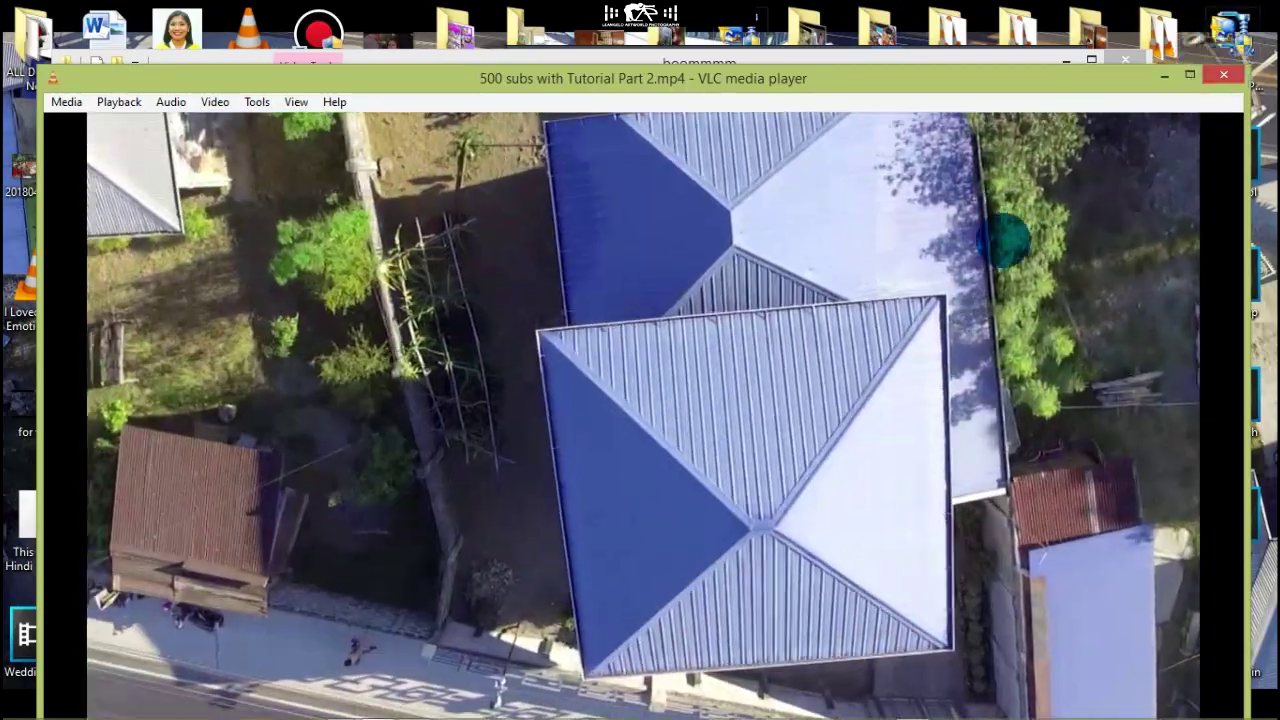
Watch the VLC tutorial intro in fullscreen
double_click(1003, 241)
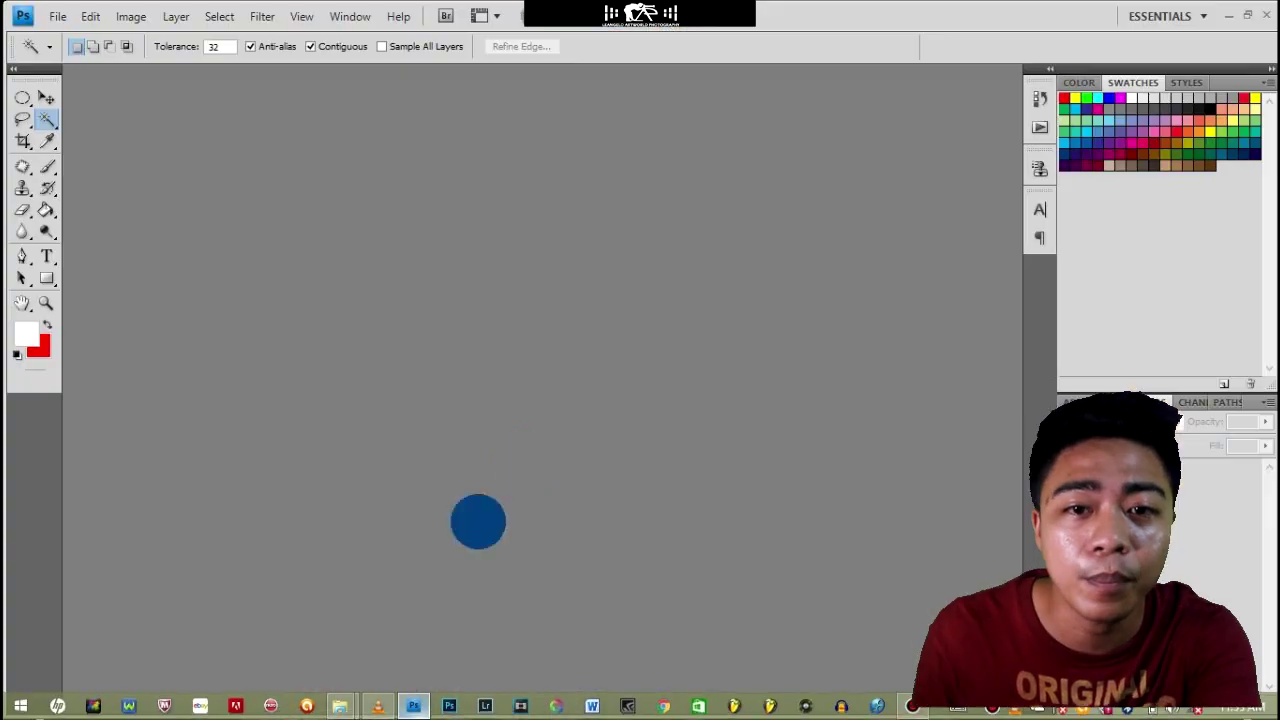
Create a 1366 × 768 px, 300 ppi document and paste the aerial photo onto Layer 1
click(58, 16)
click(62, 48)
text(300)
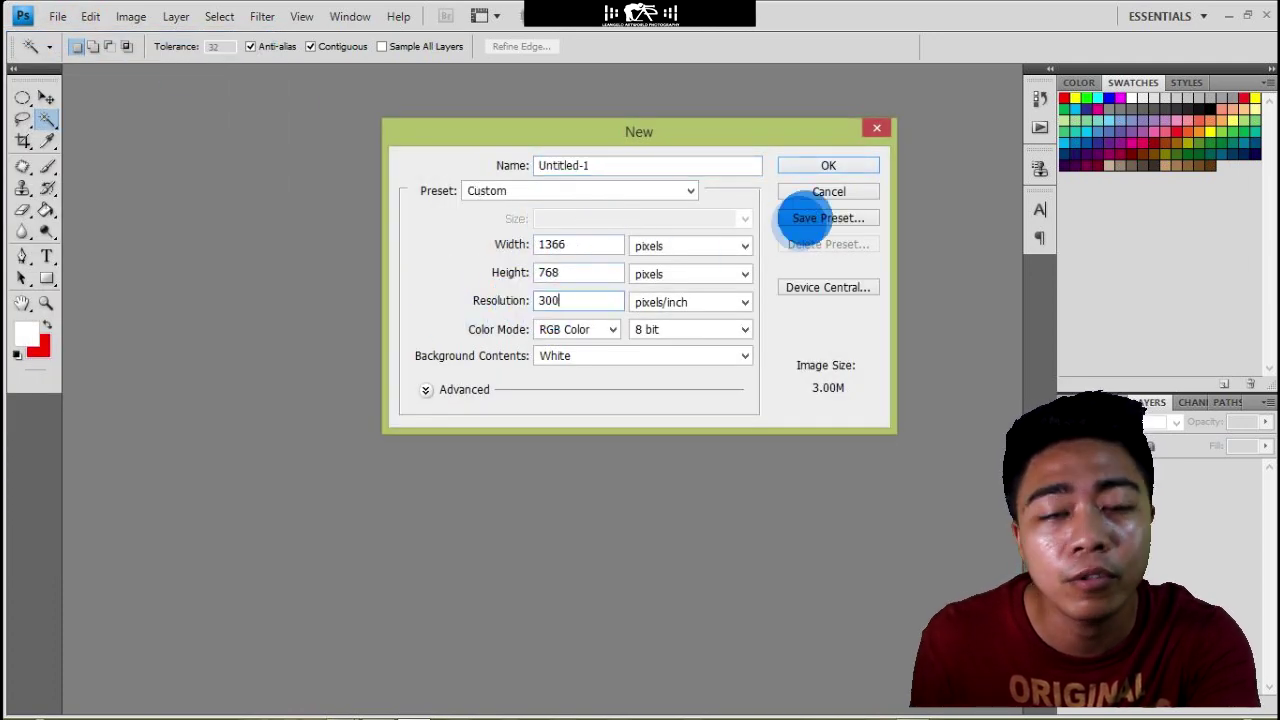
click(829, 165)
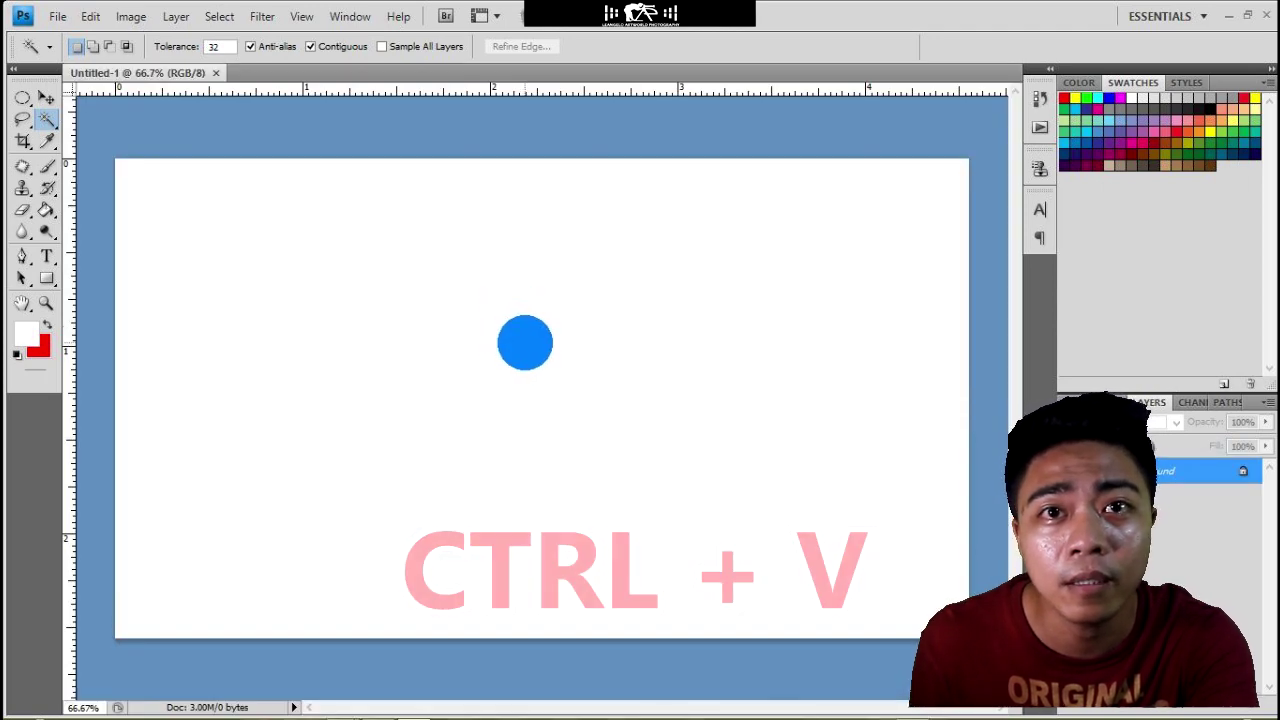
key(ctrl+v)
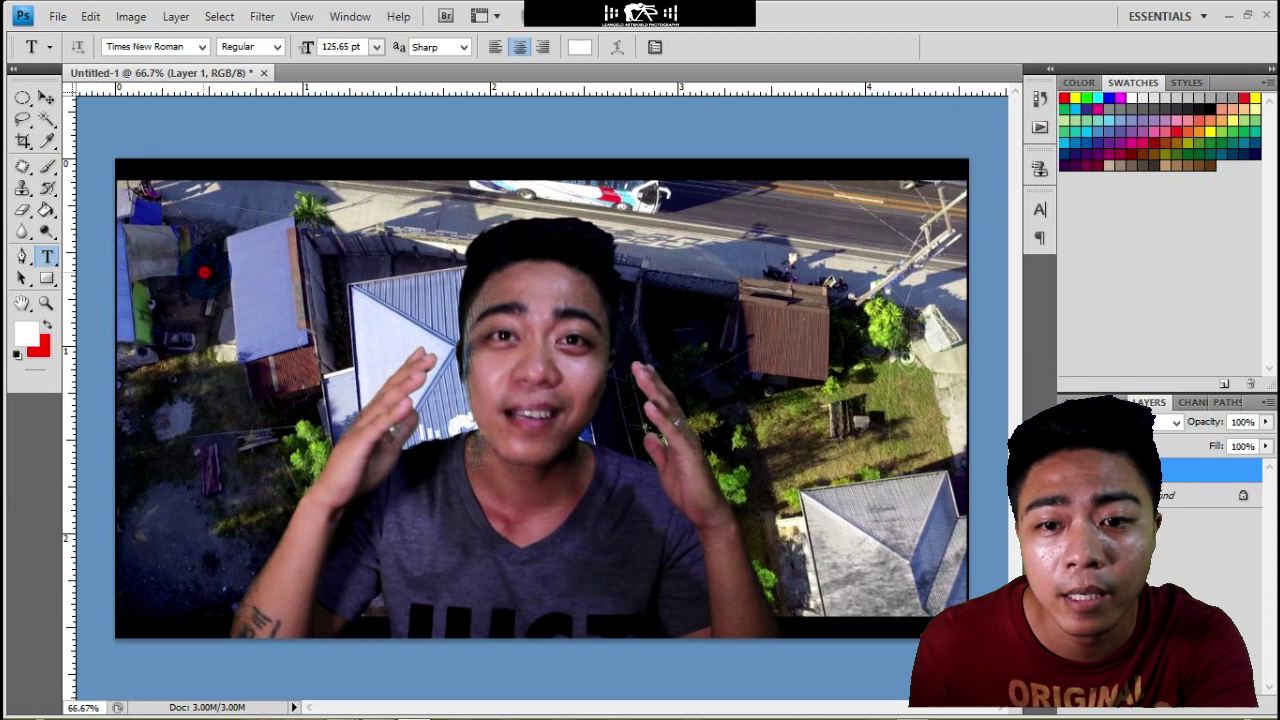
Add white '500' text at the photo's top left, scaled down and tilted upward
click(279, 302)
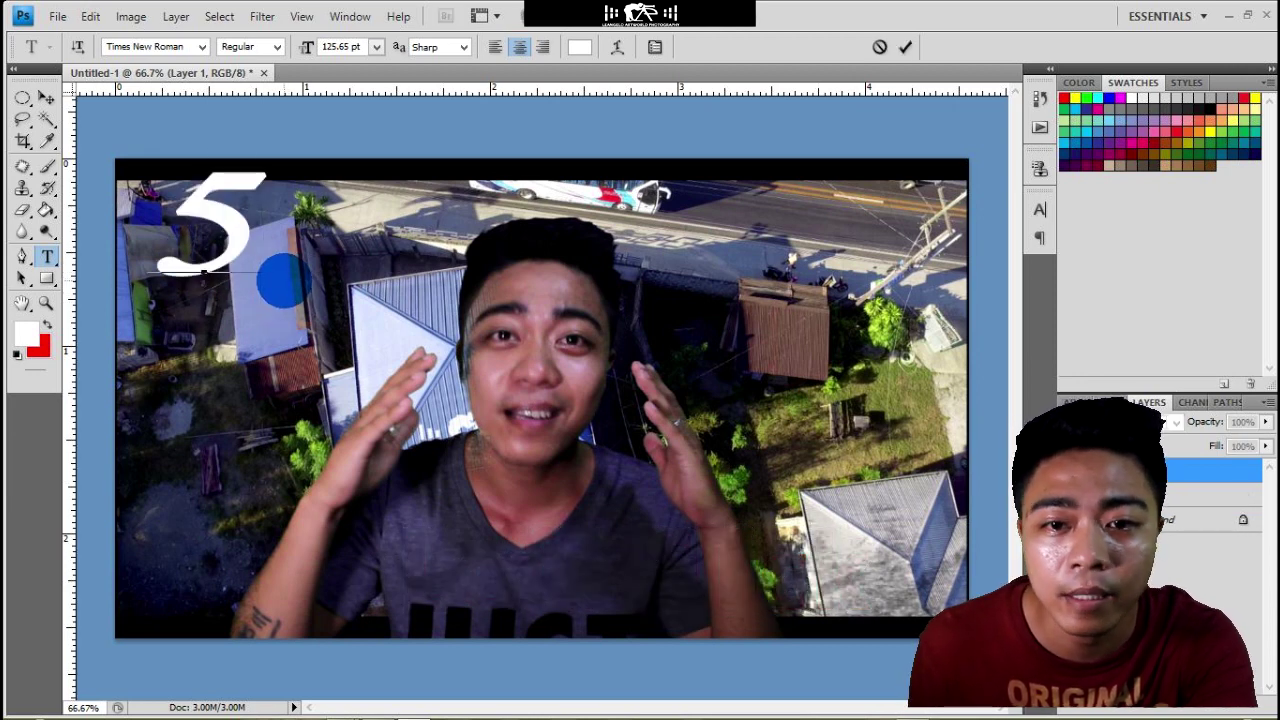
text(00)
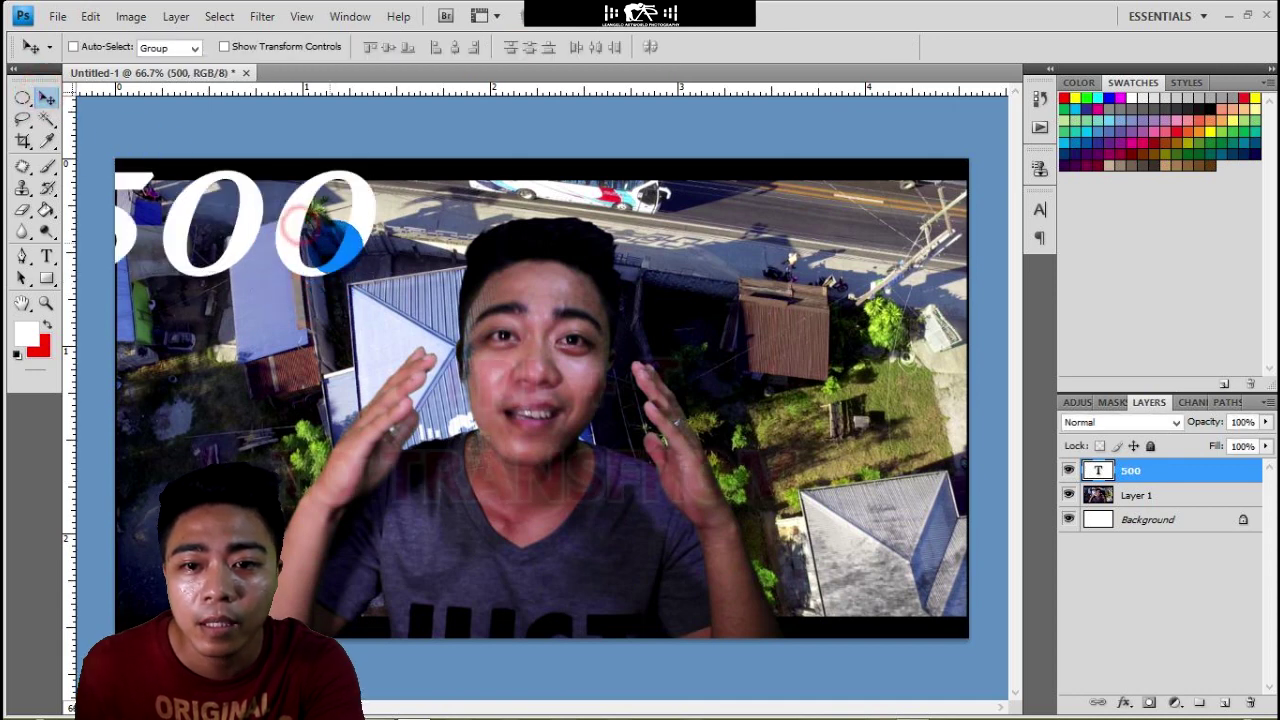
key(ctrl+t)
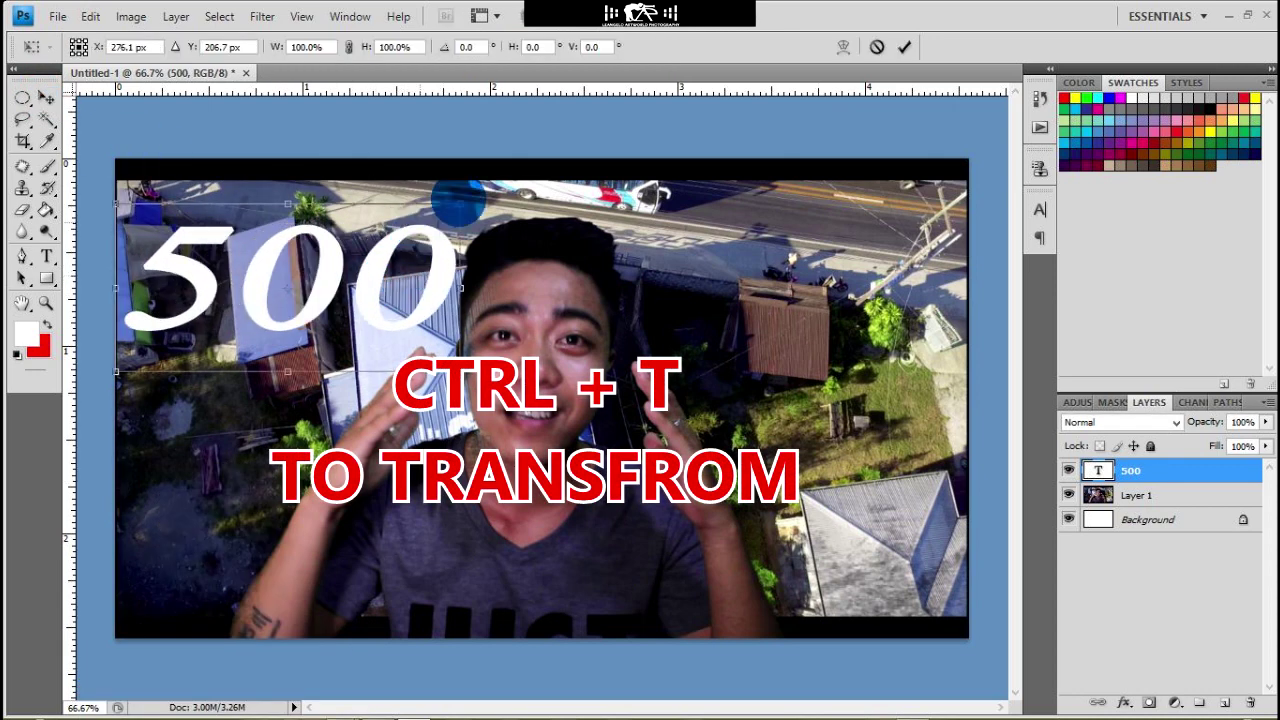
mouse_move(440, 214)
mouse_down()
mouse_move(427, 212)
mouse_move(449, 172)
mouse_up()
key(Return)
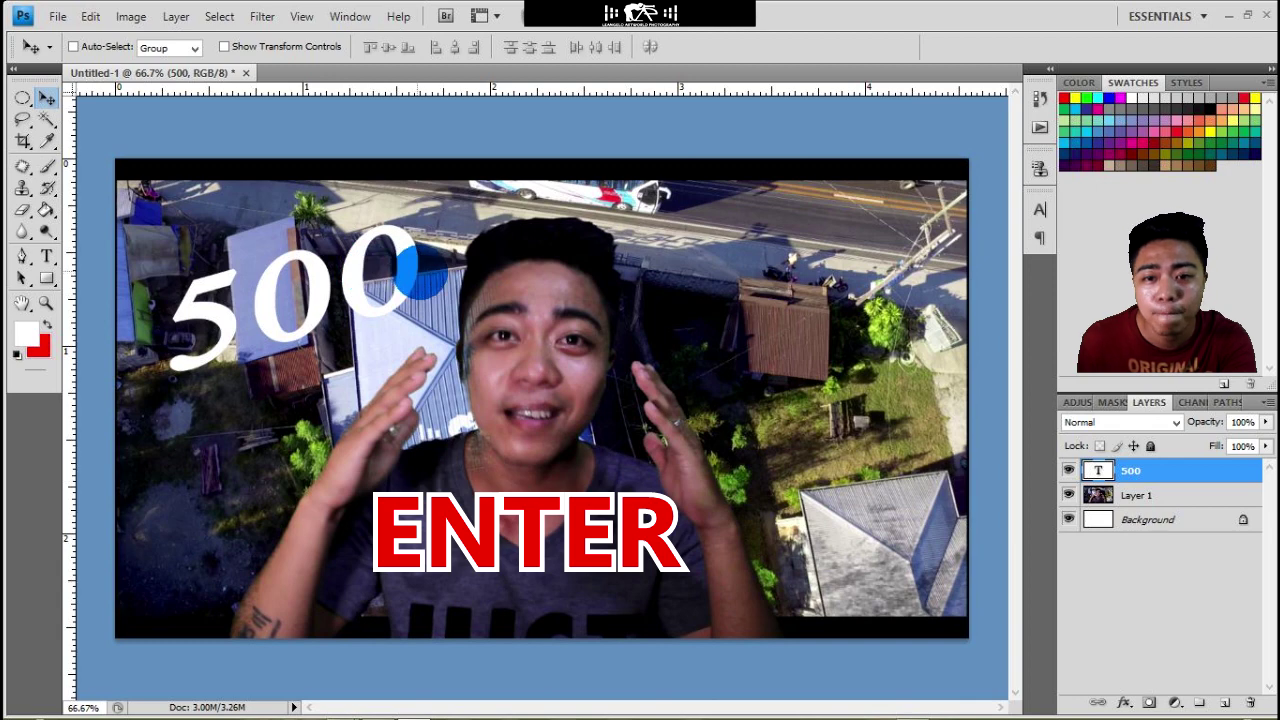
Change the 500 text colour to bright yellow
key(t)
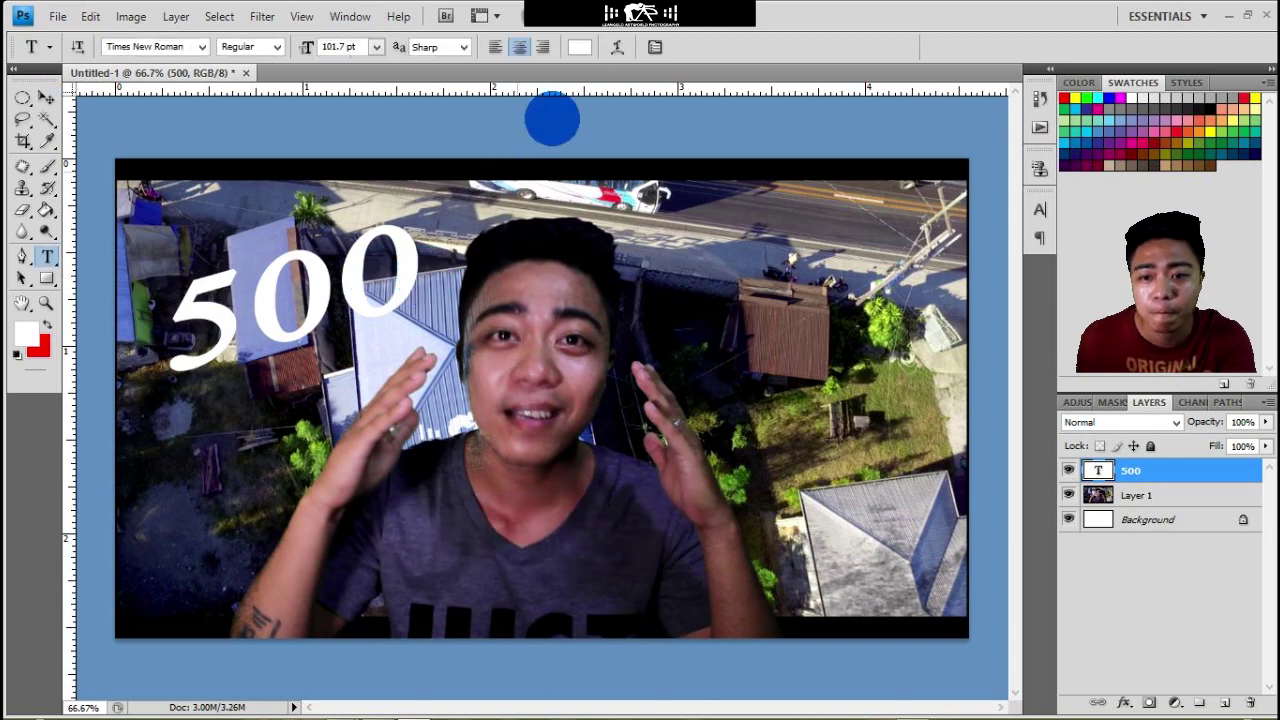
click(583, 46)
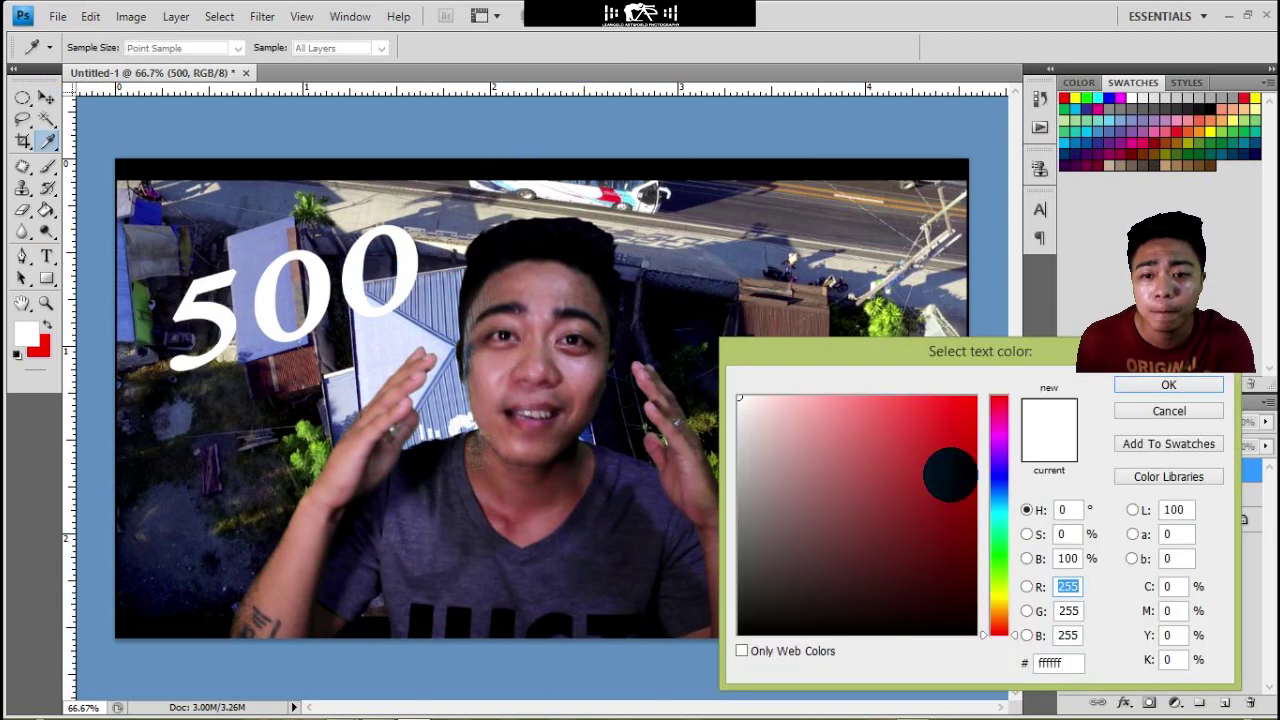
click(998, 597)
drag(927, 520, 1062, 347)
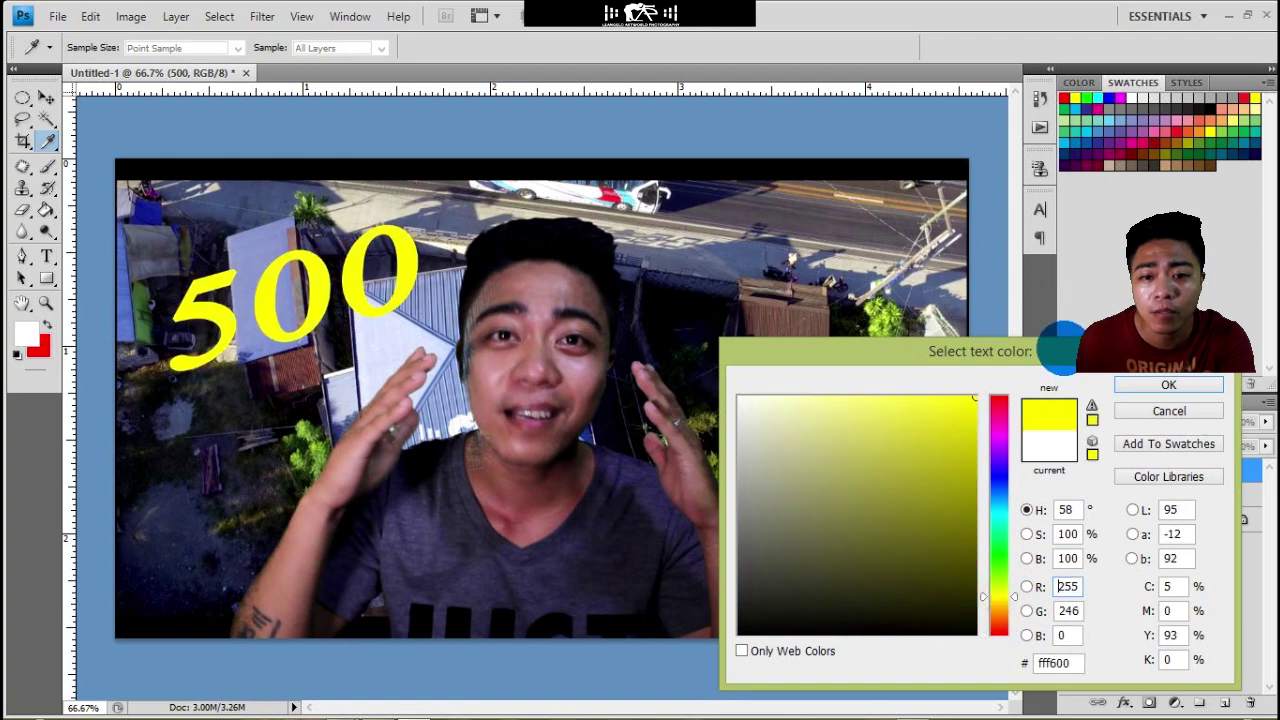
click(1168, 385)
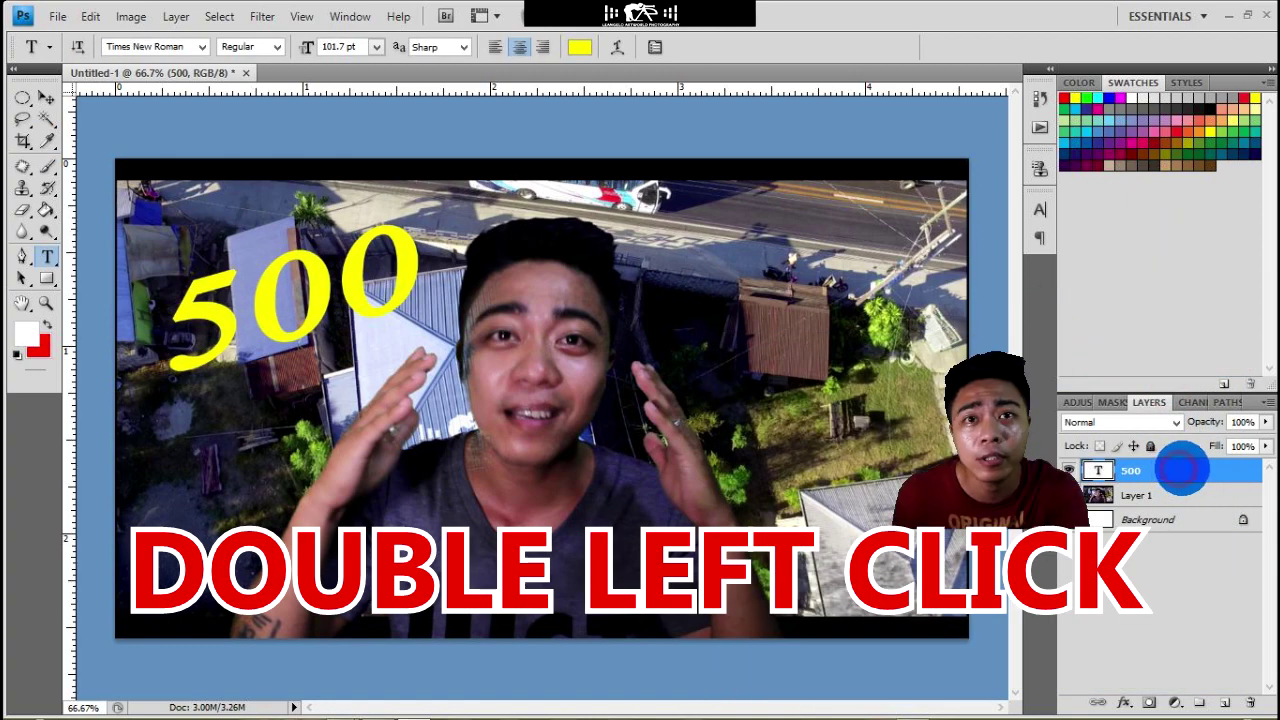
Give the 500 layer a red 10 px Stroke effect
double_click(1178, 470)
click(737, 447)
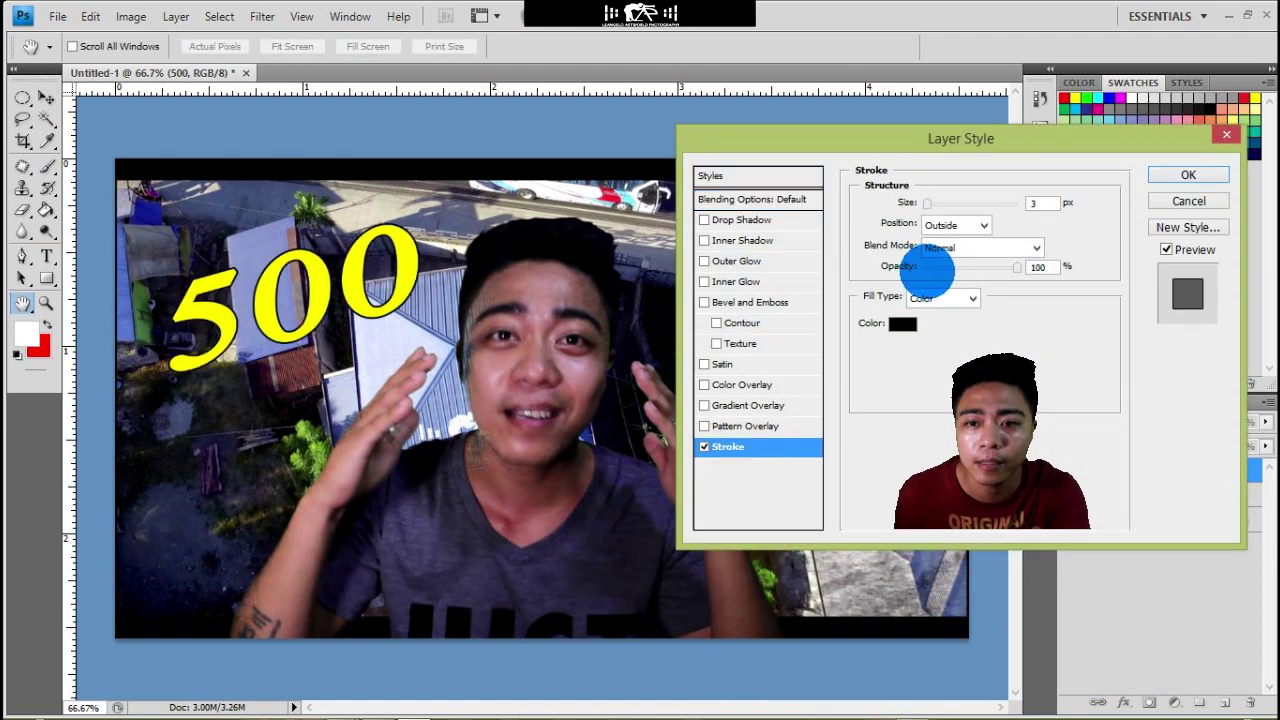
drag(928, 203, 935, 203)
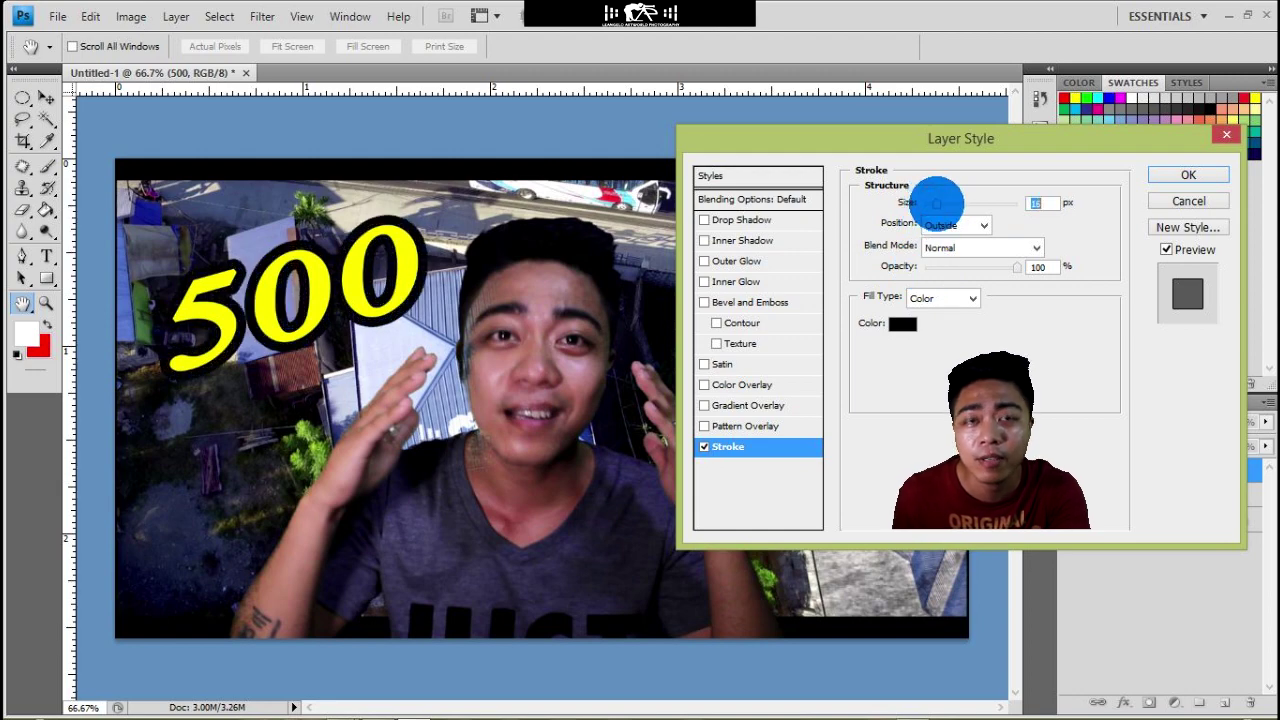
click(902, 323)
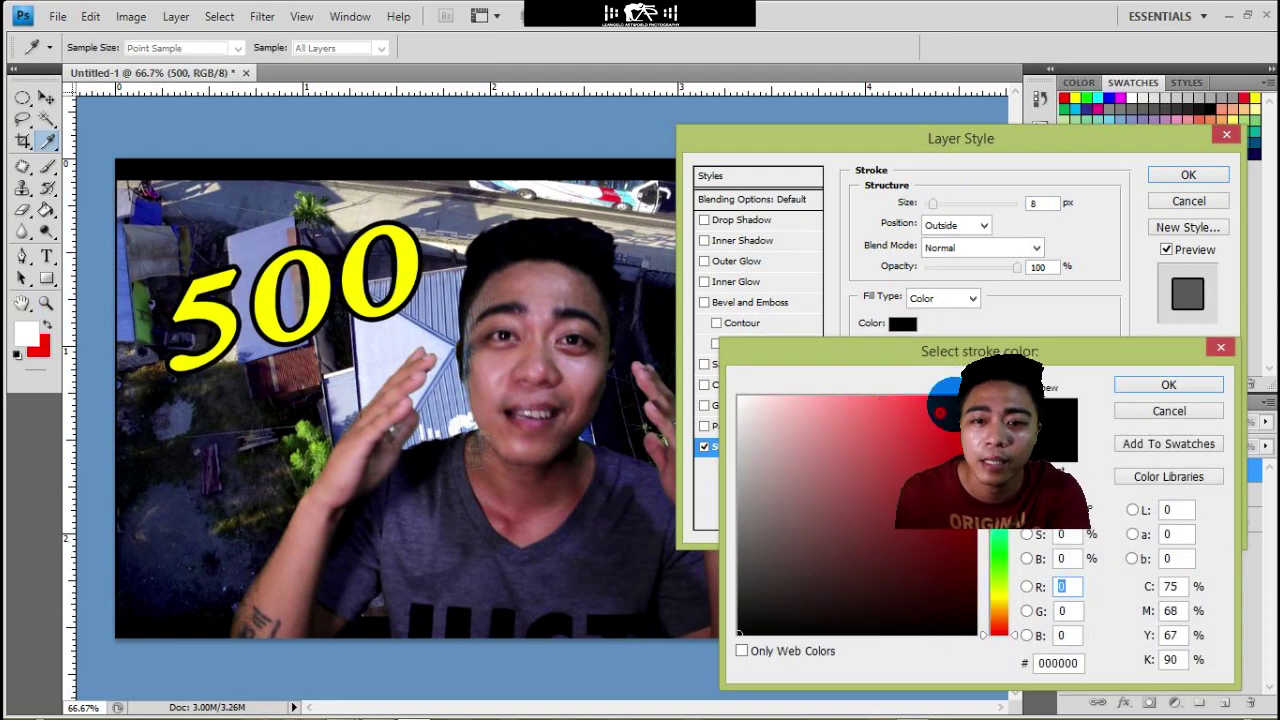
text(255)
click(1143, 384)
double_click(1037, 203)
text(1)
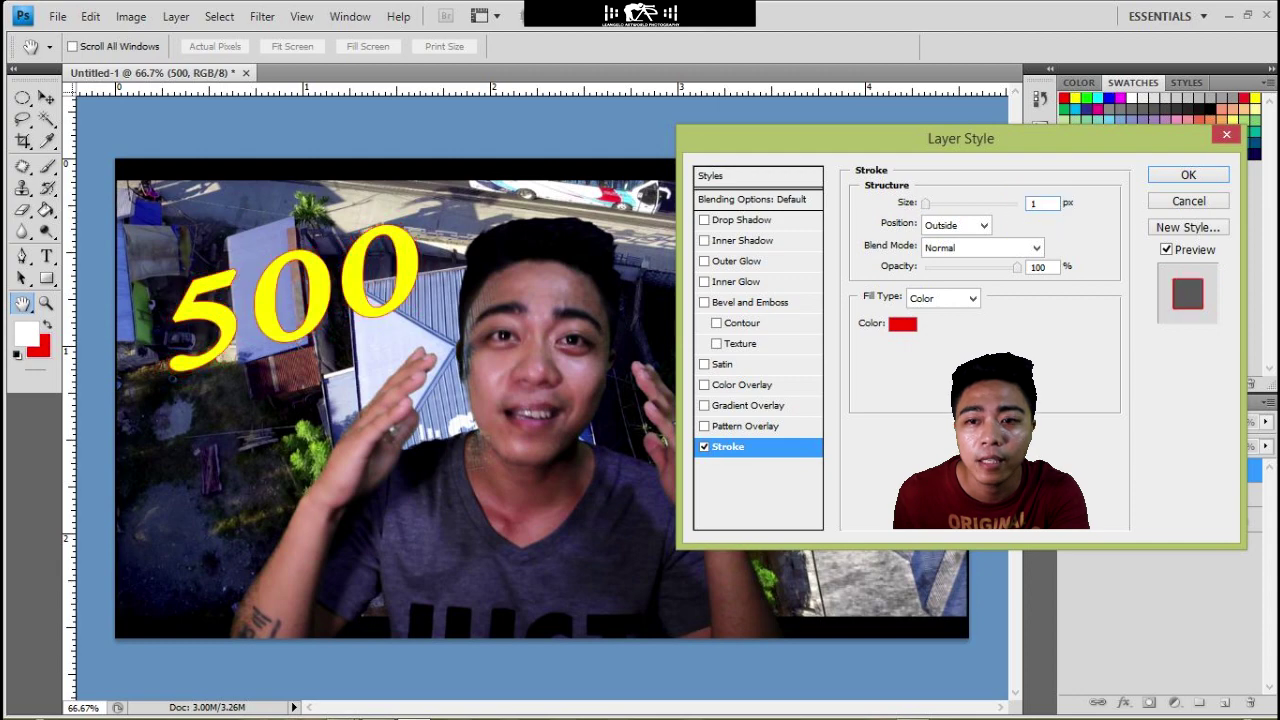
text(0)
click(1188, 174)
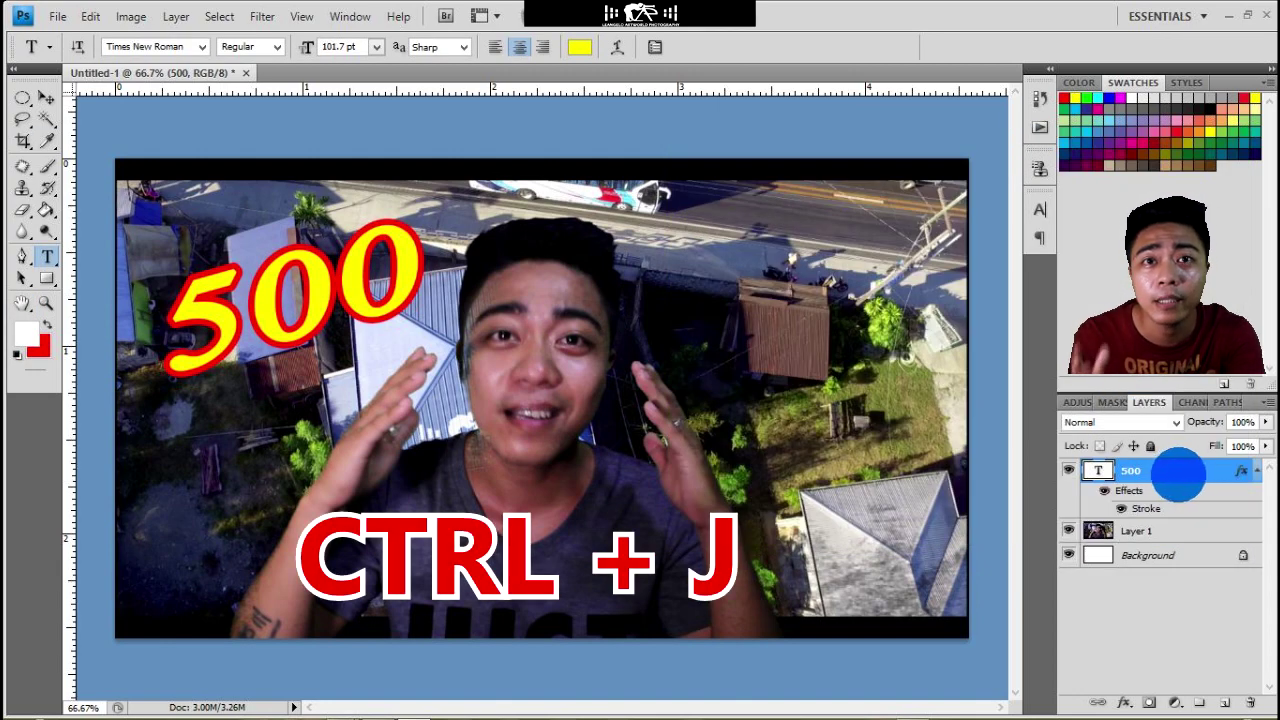
Duplicate the 500 layer and give the original a white 15 px stroke
key(ctrl+j)
click(1180, 531)
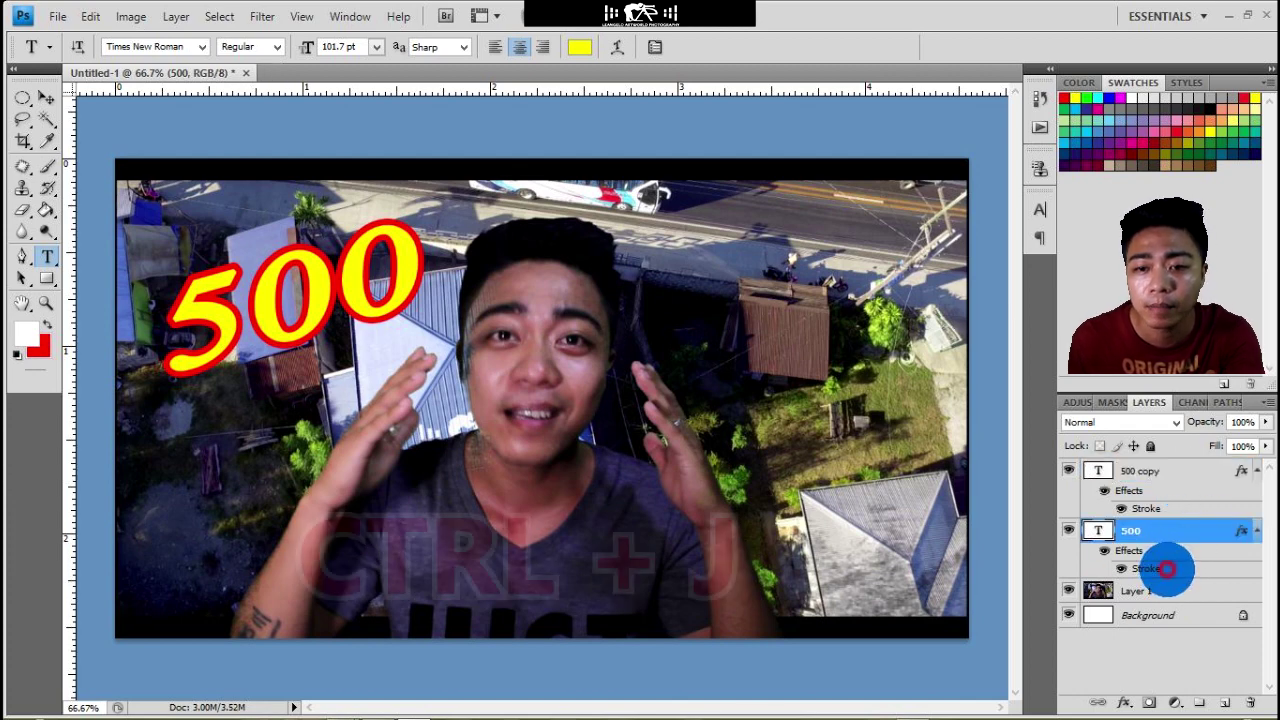
double_click(1165, 568)
click(902, 324)
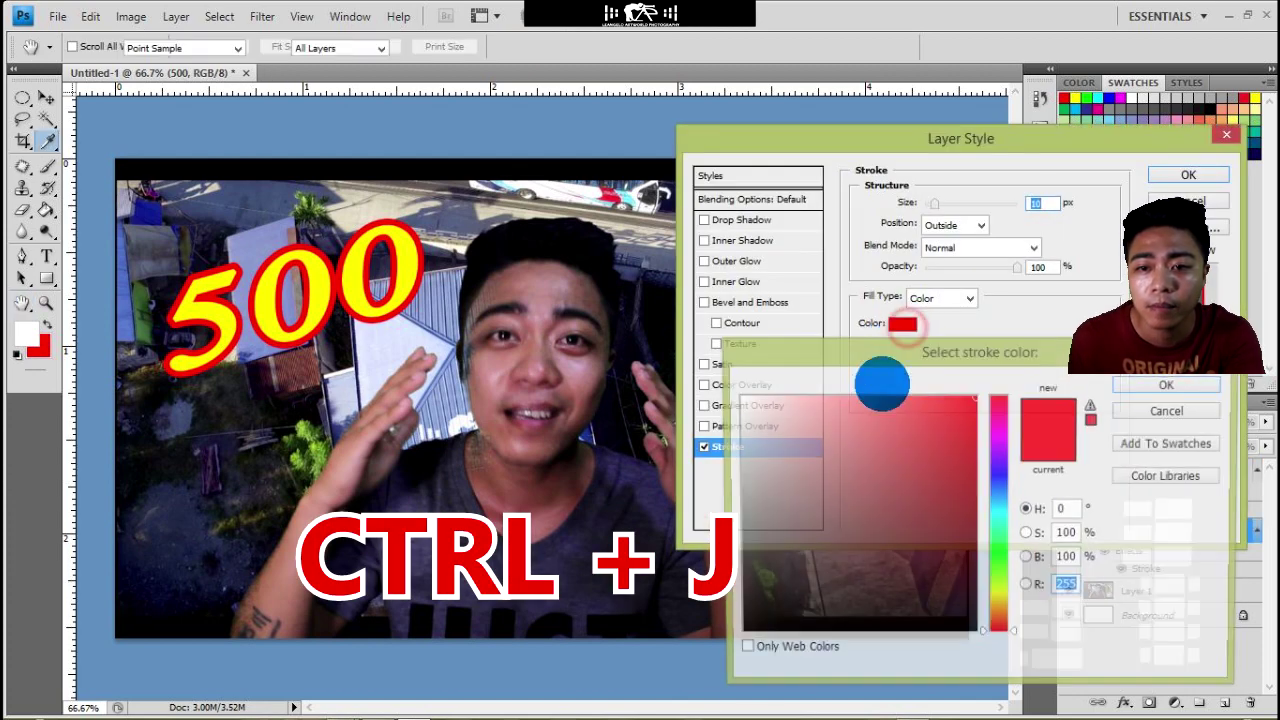
click(1160, 384)
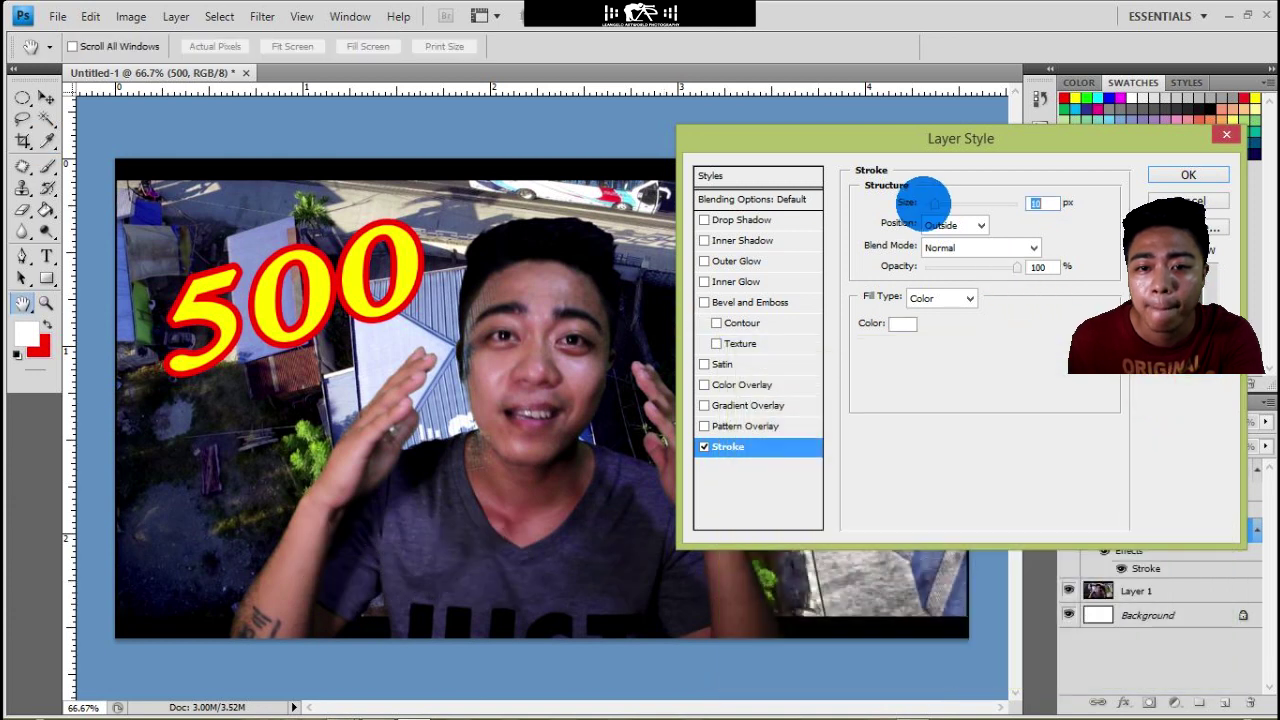
drag(940, 202, 938, 203)
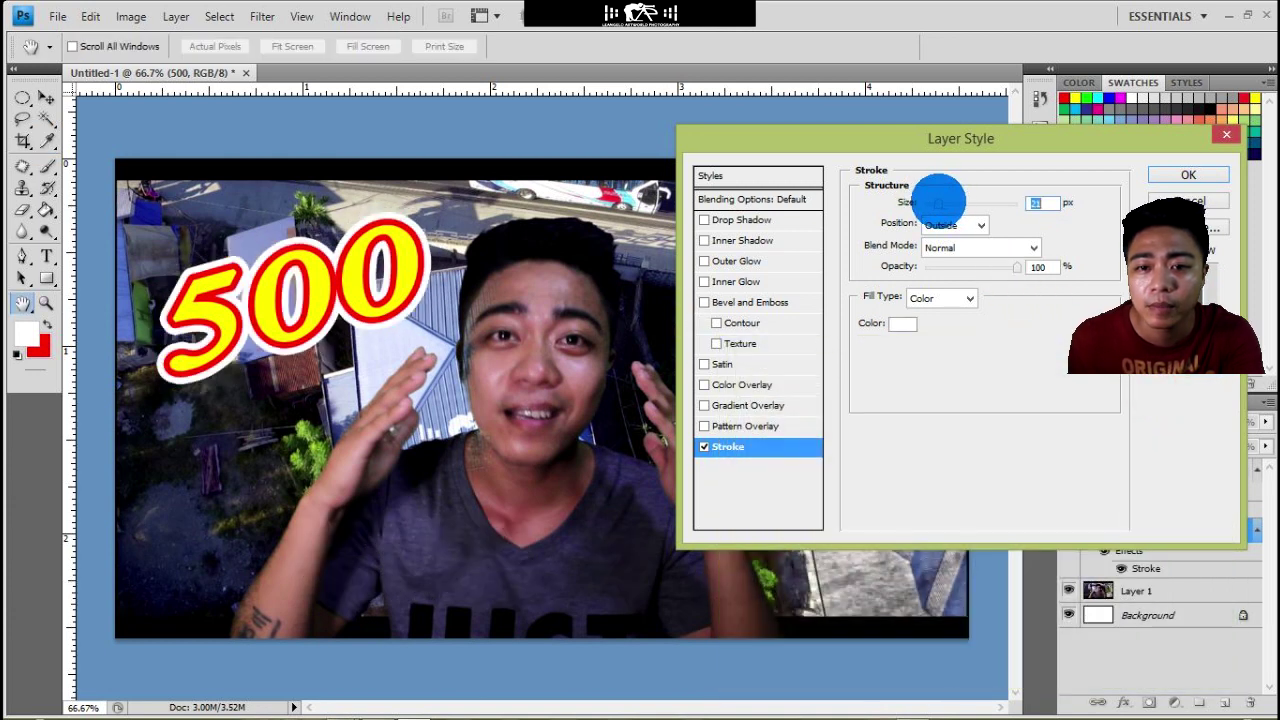
text(15)
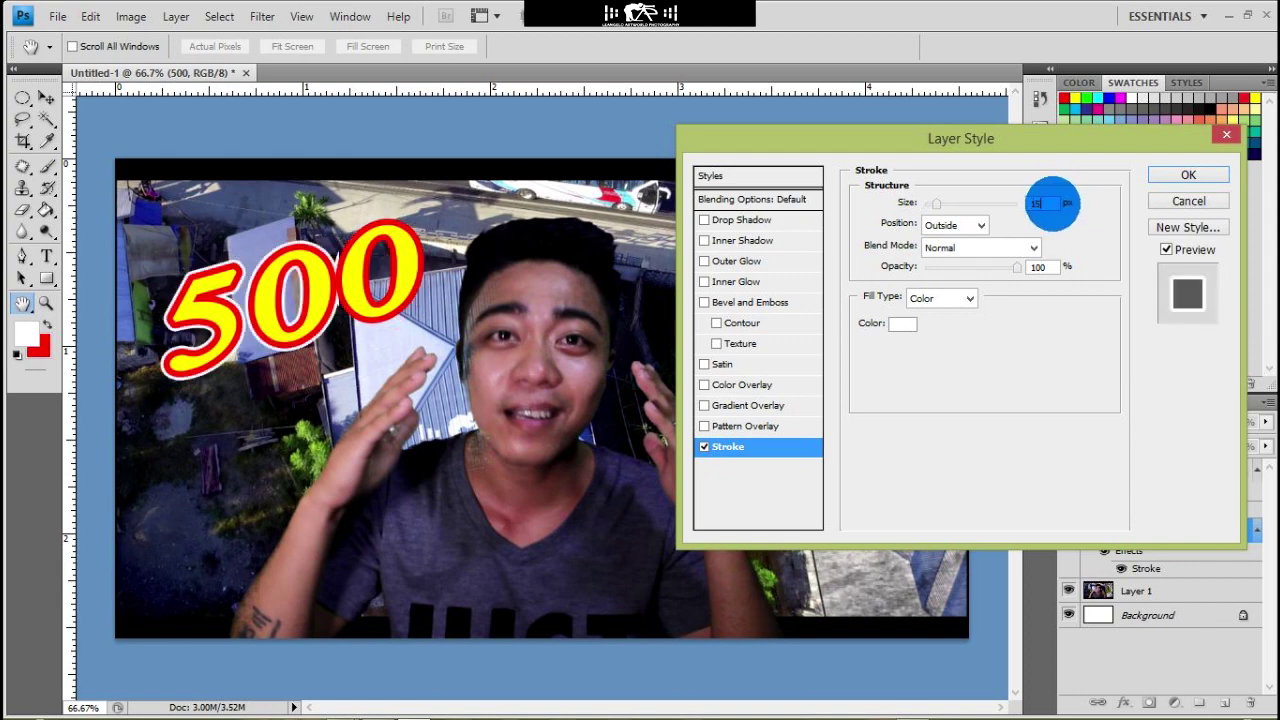
key(Return)
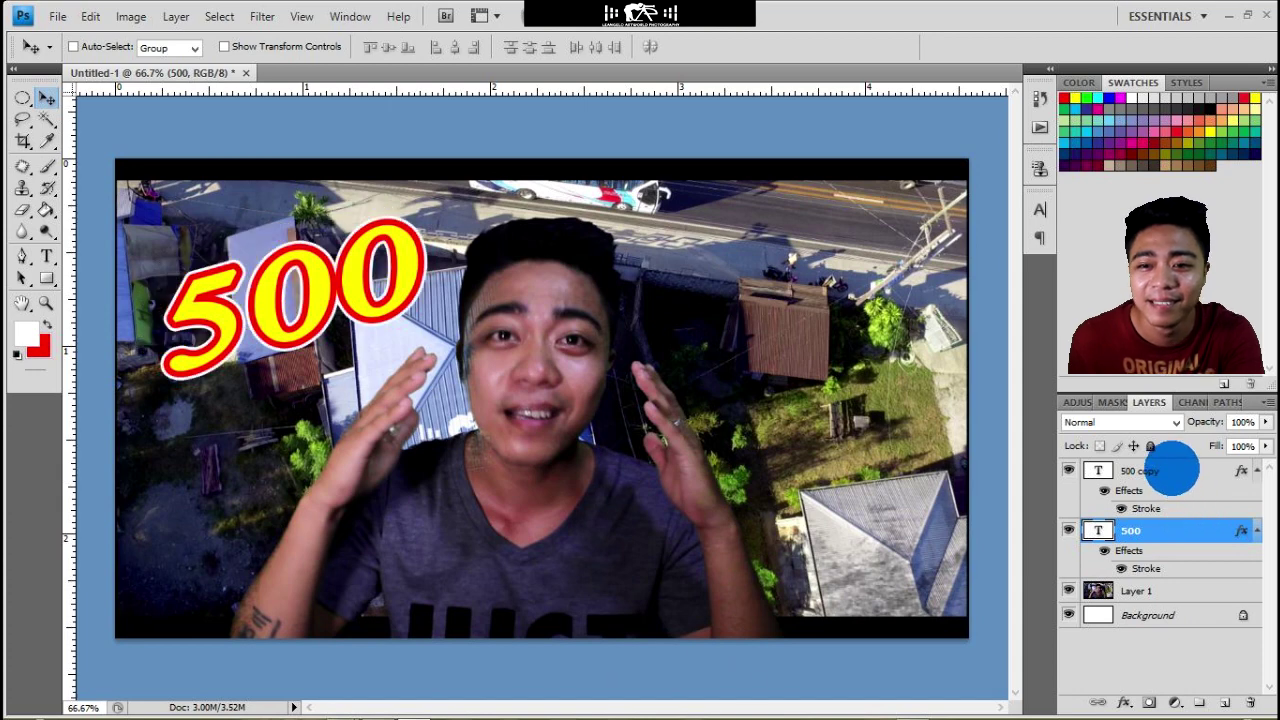
Move both 500 layers up and left, then start a new text layer near the top
ctrl+click(1170, 470)
drag(388, 285, 369, 263)
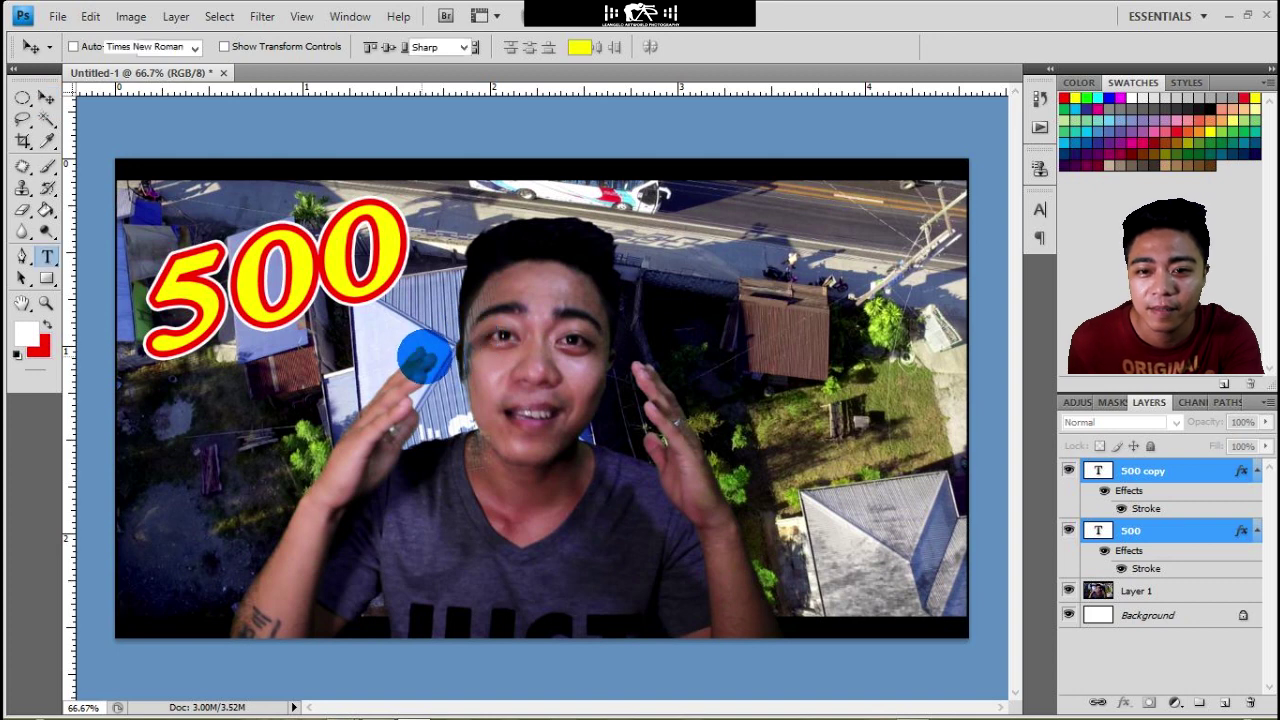
click(655, 265)
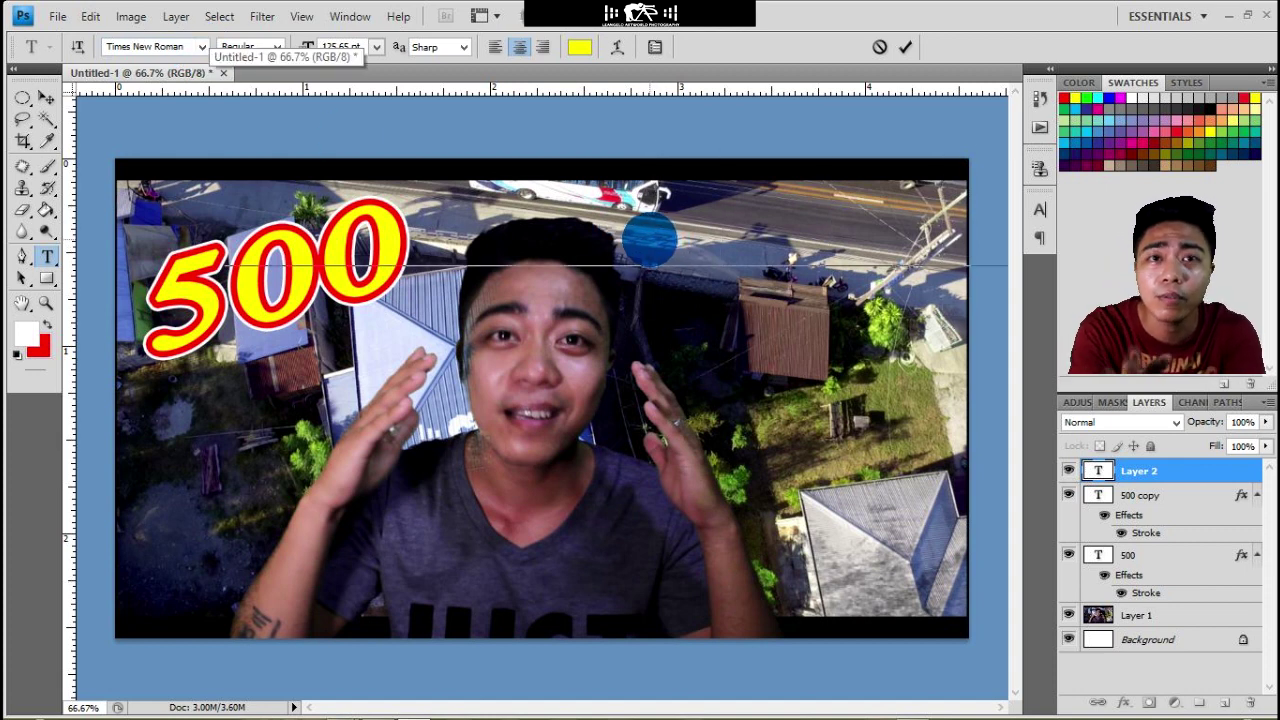
Type 'Thank you', scale it to about 35% and place it in the photo's upper right
text(Thank you)
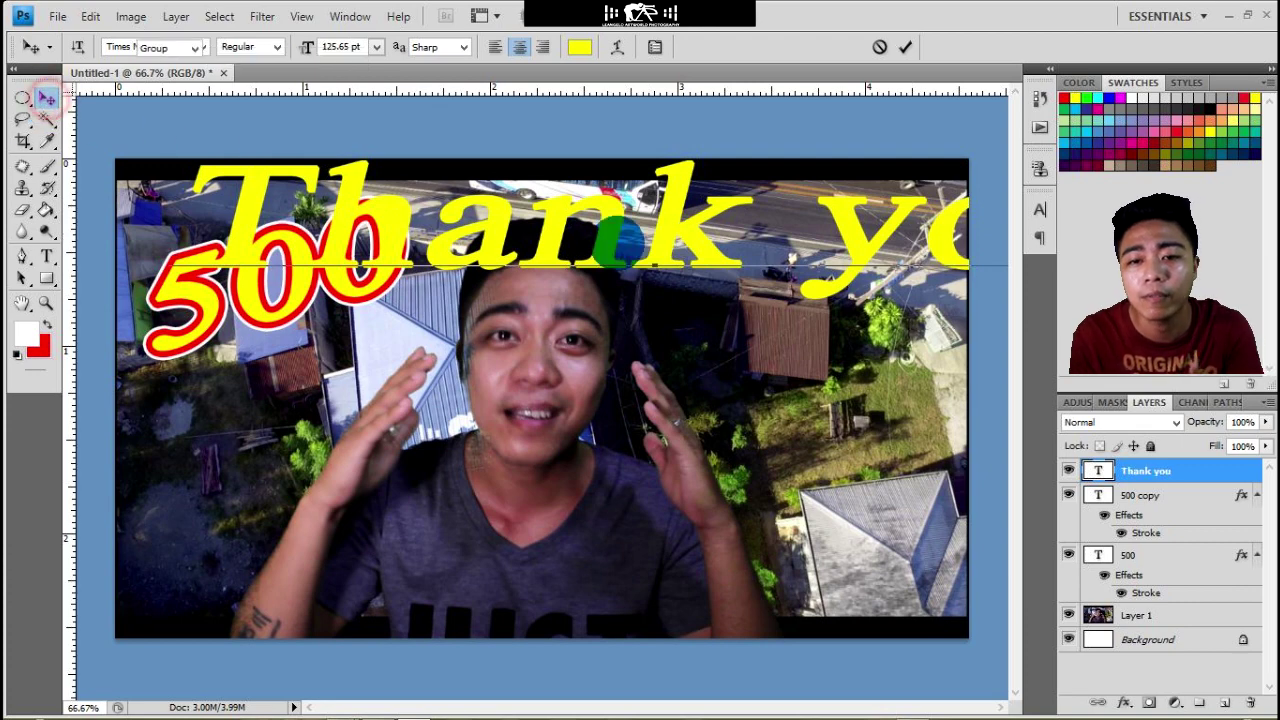
click(47, 97)
key(ctrl+t)
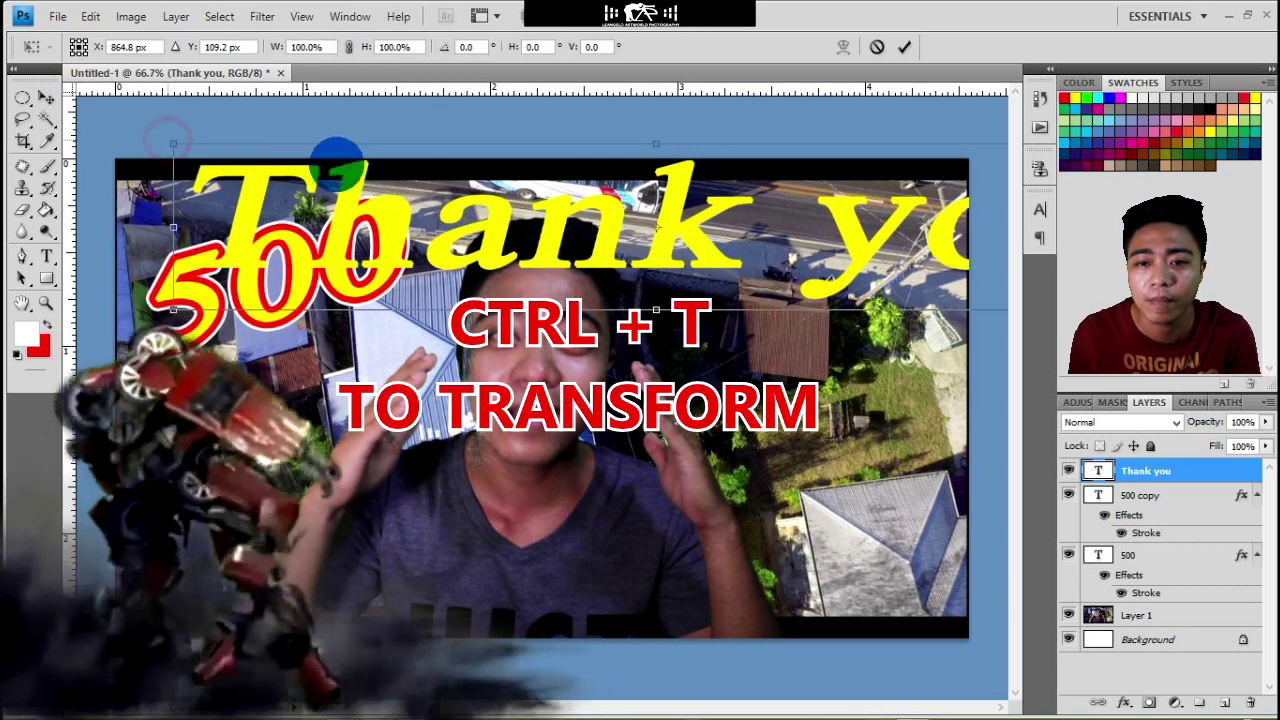
drag(336, 155, 822, 243)
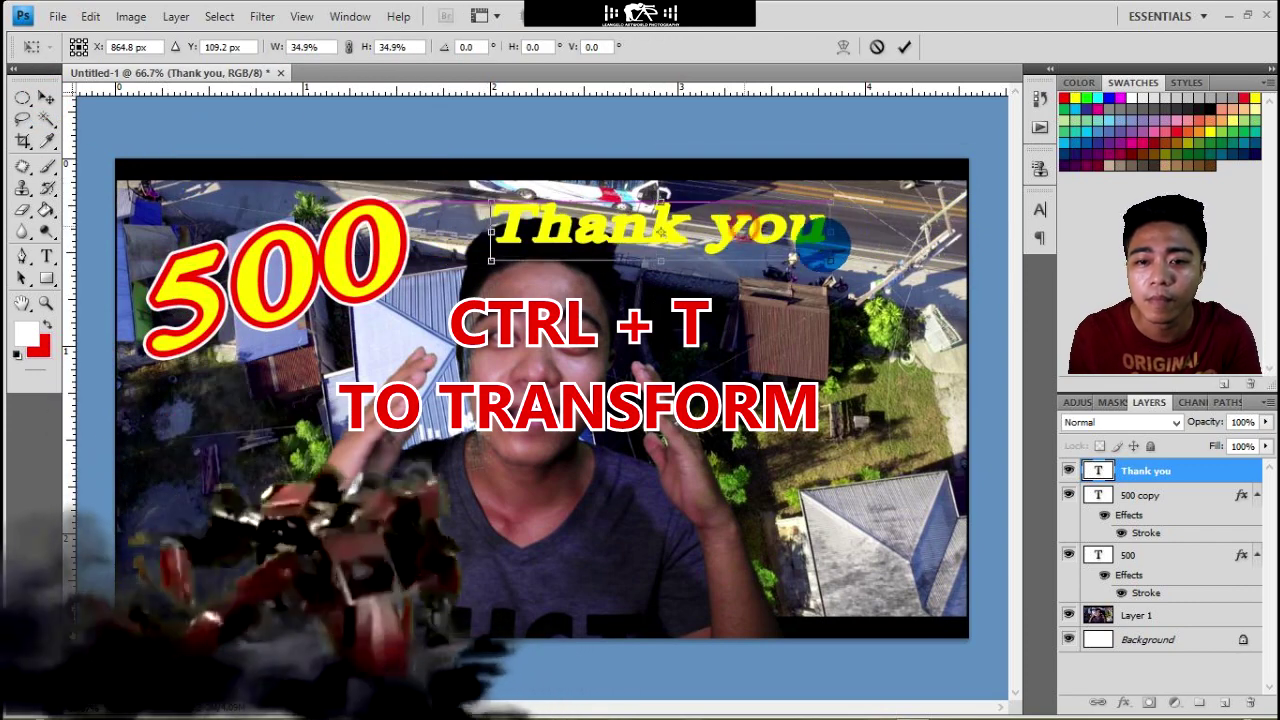
drag(660, 231, 763, 243)
key(Return)
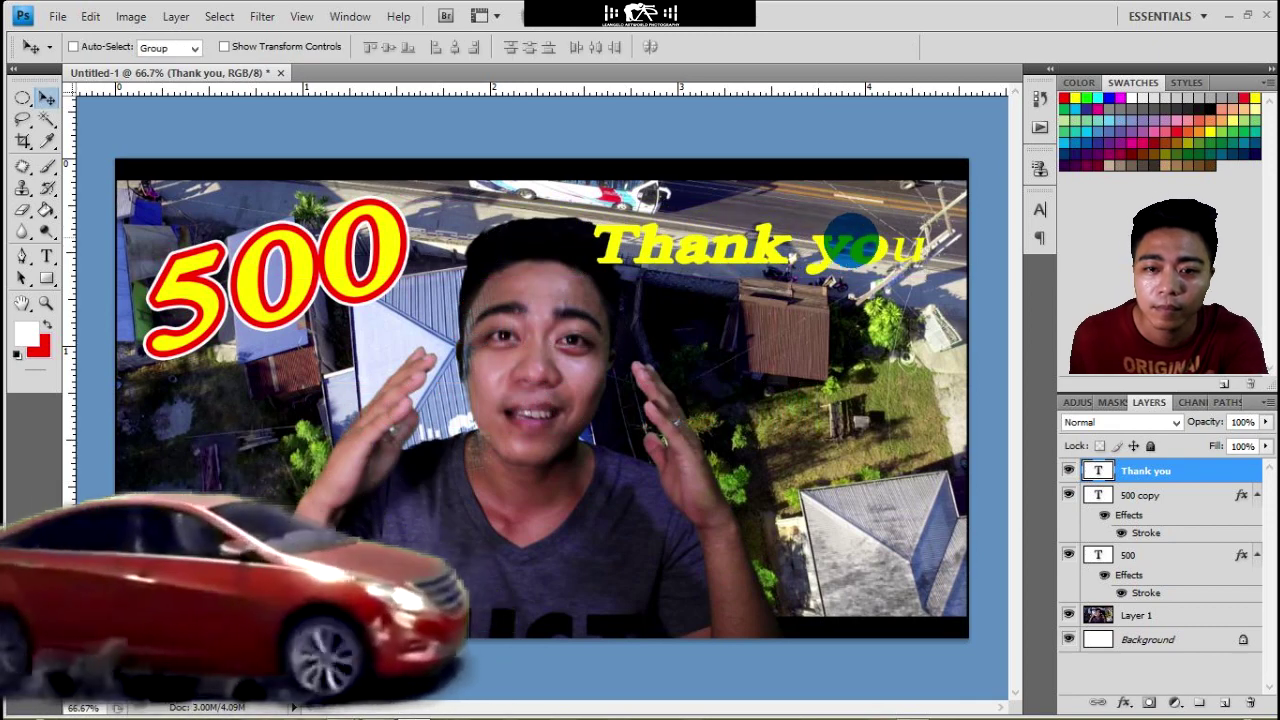
drag(850, 240, 857, 217)
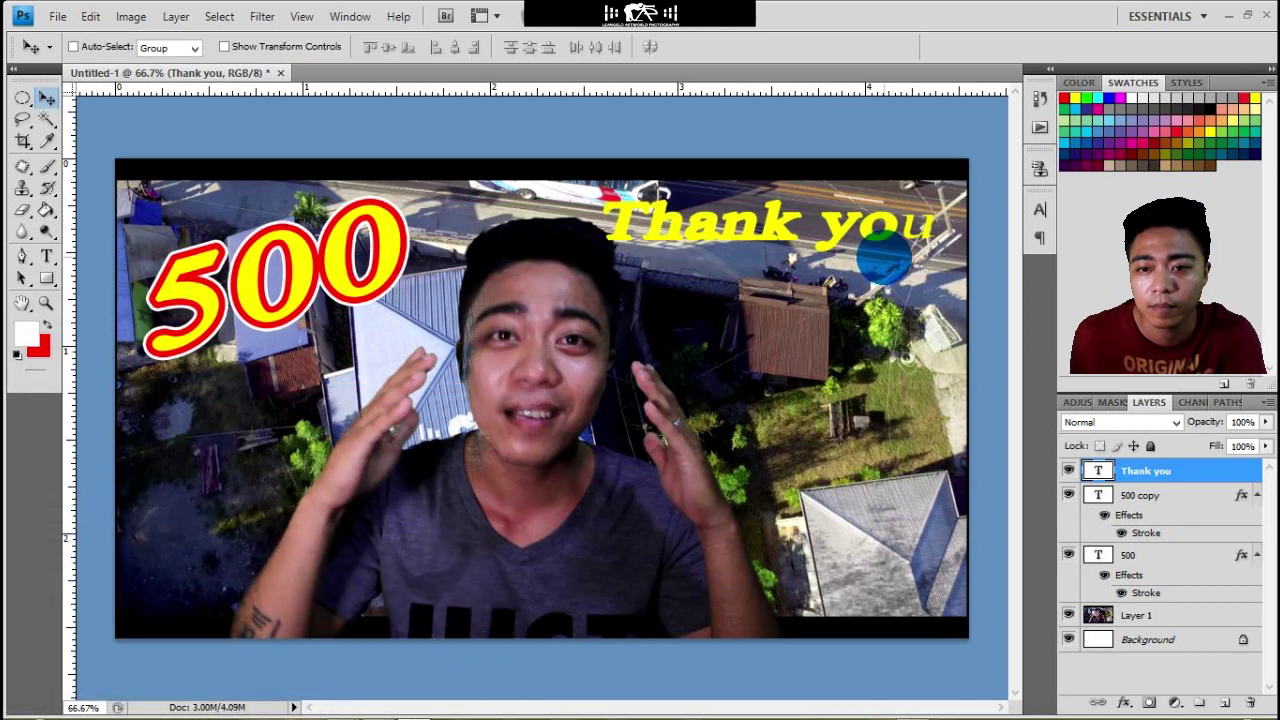
Edit the wording to 'Thank You!'
key(t)
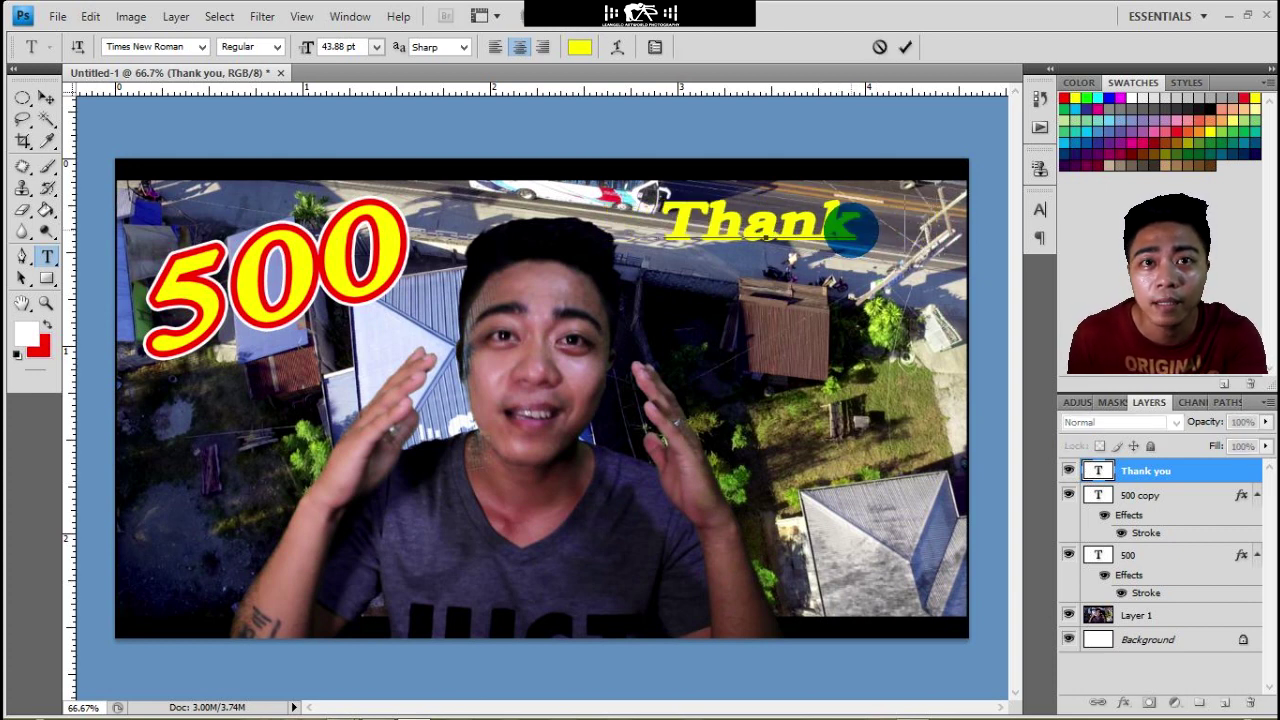
text(You)
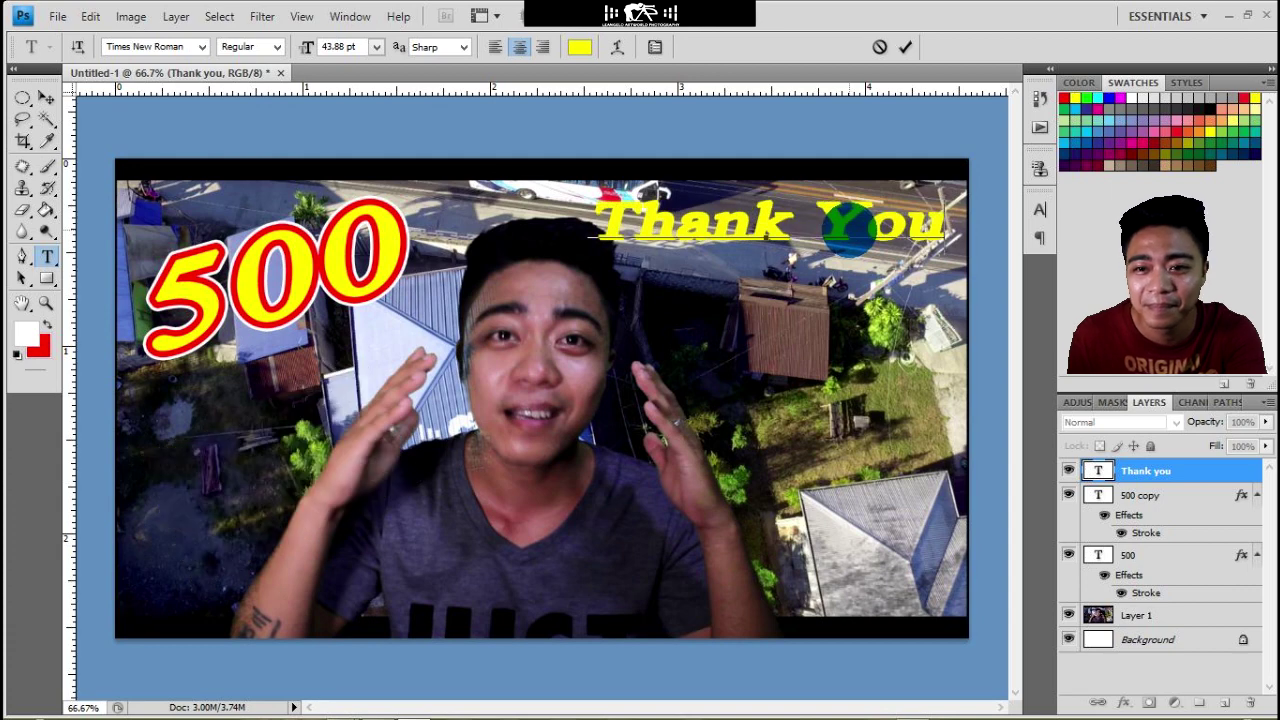
text(!)
click(1188, 480)
Copy the layer style from 500 copy and paste it onto the Thank You! layer
key(v)
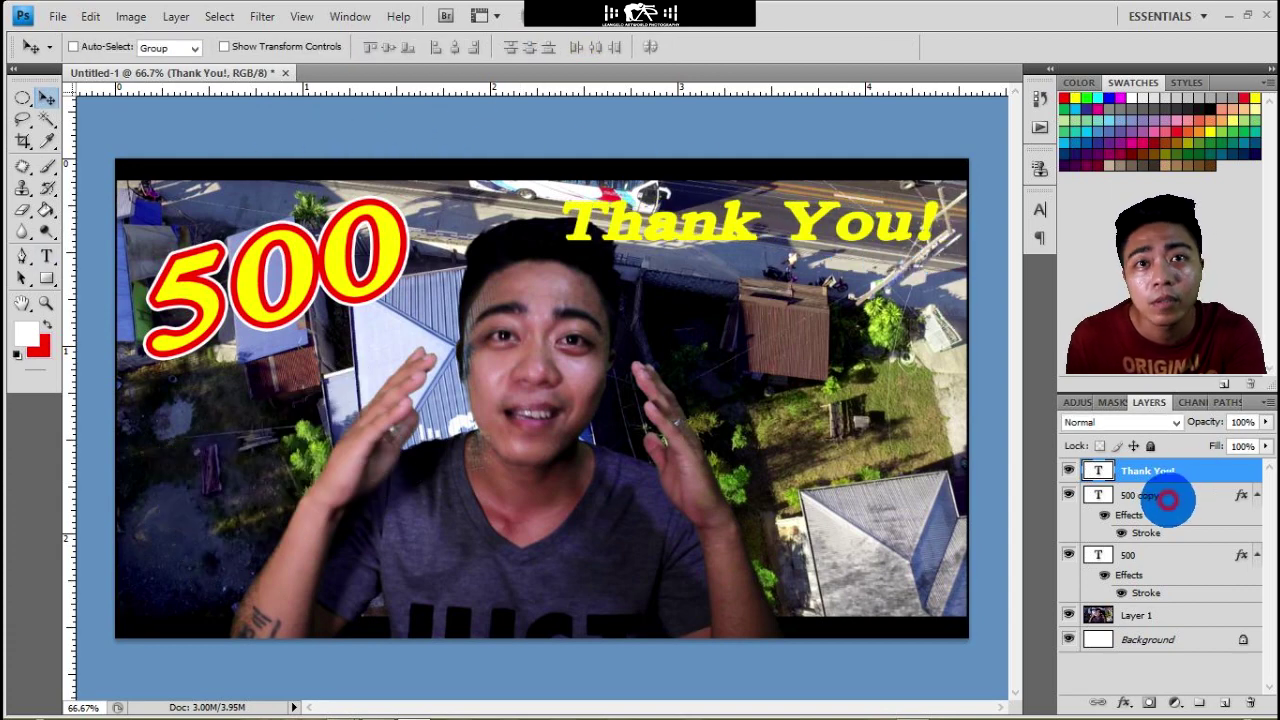
click(1168, 498)
right_click(1181, 498)
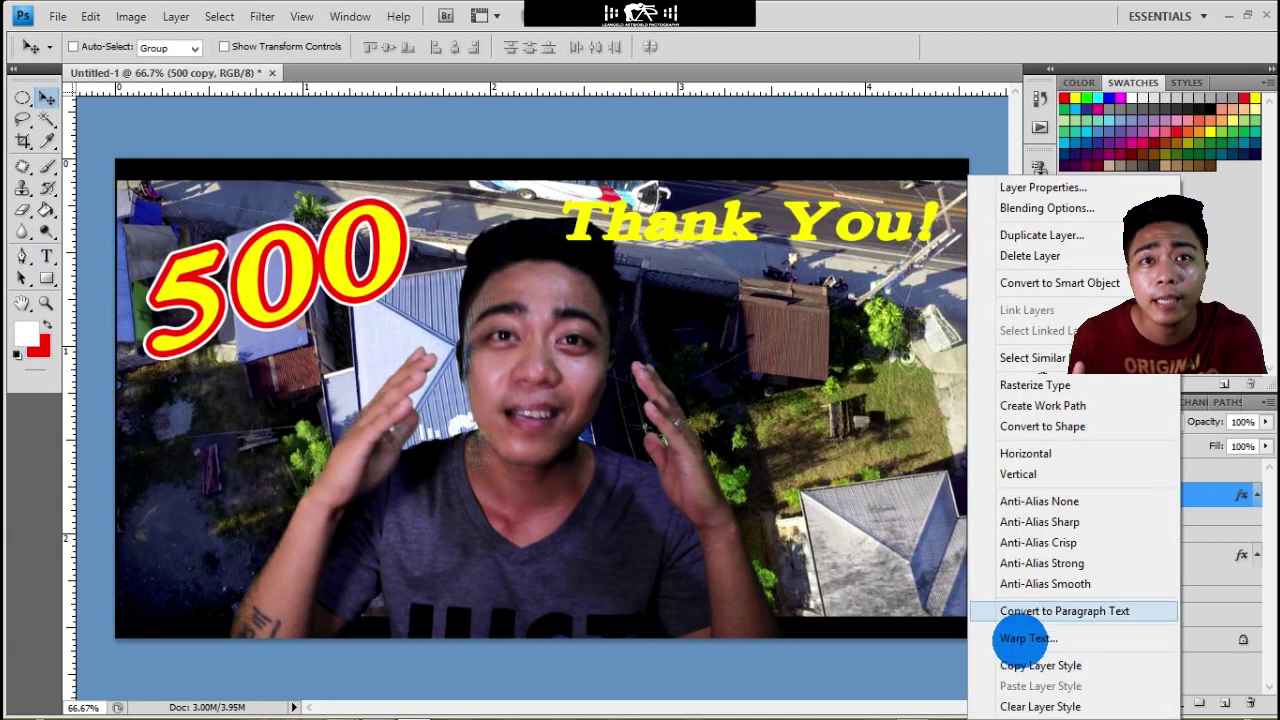
click(1043, 665)
click(1171, 470)
right_click(1171, 470)
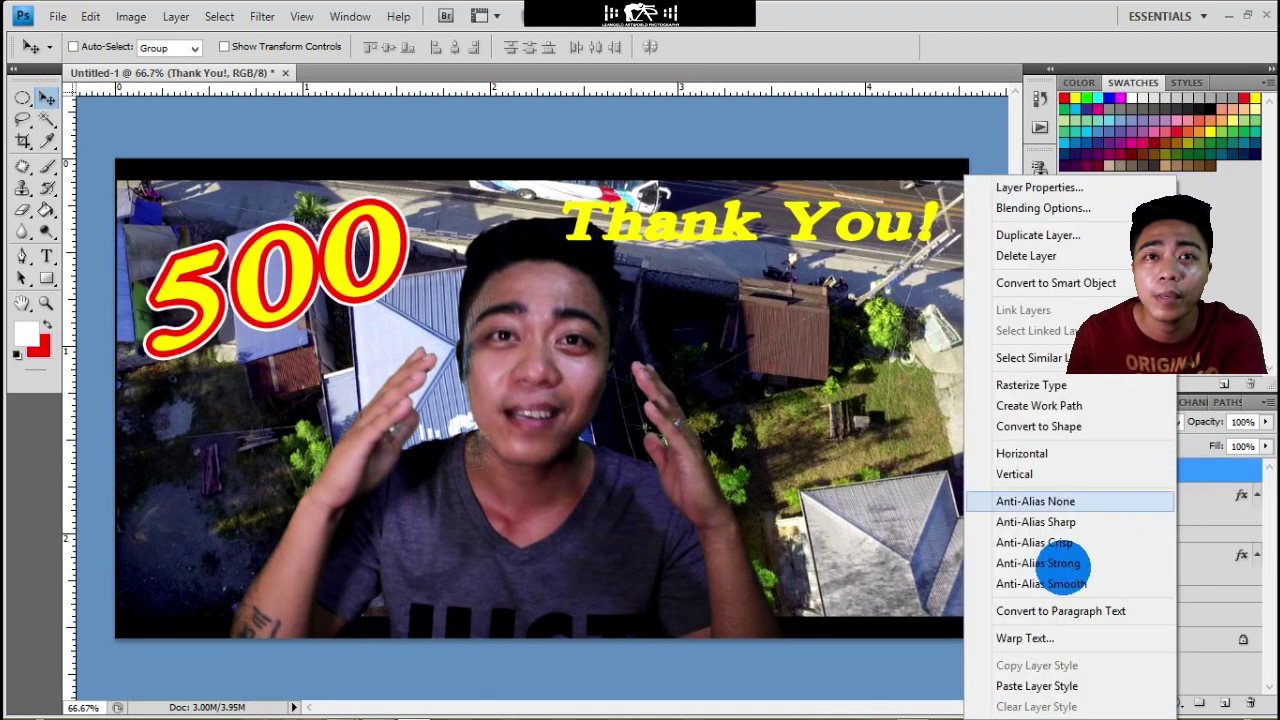
click(1050, 685)
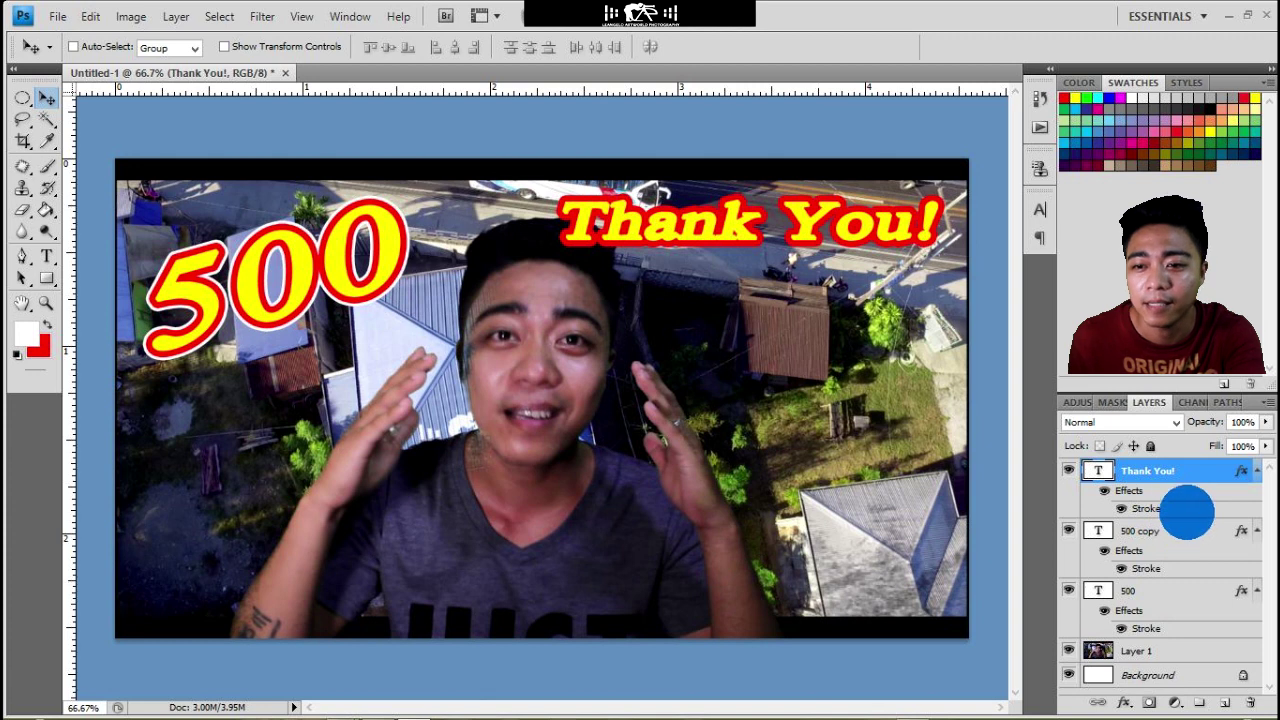
Duplicate the Thank You! layer and select both Thank You! layers
key(ctrl+j)
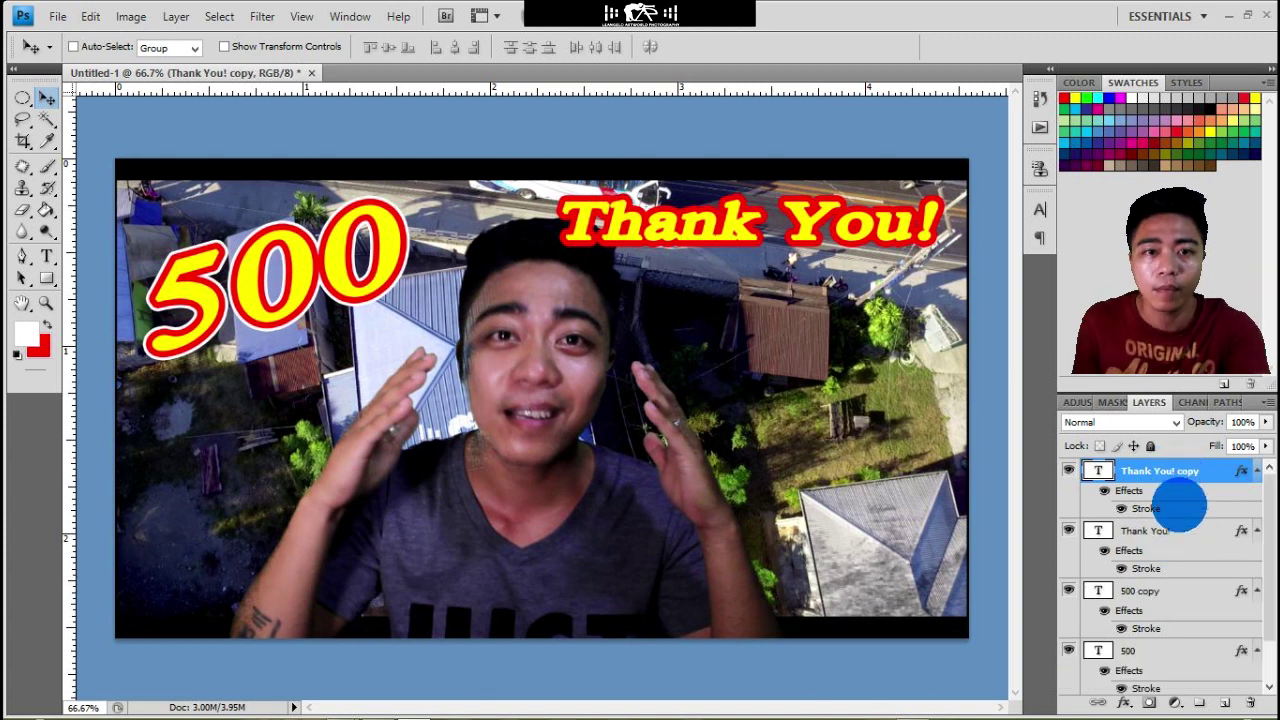
click(1178, 535)
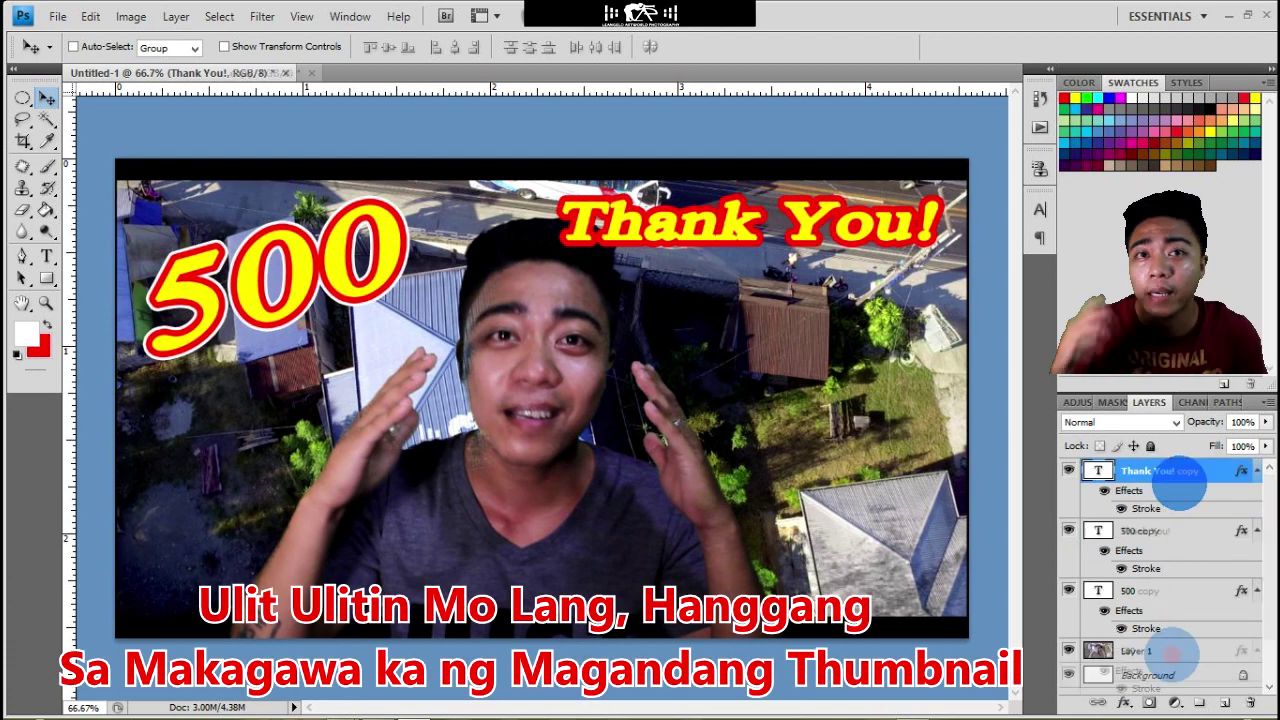
right_click(1172, 650)
click(1160, 663)
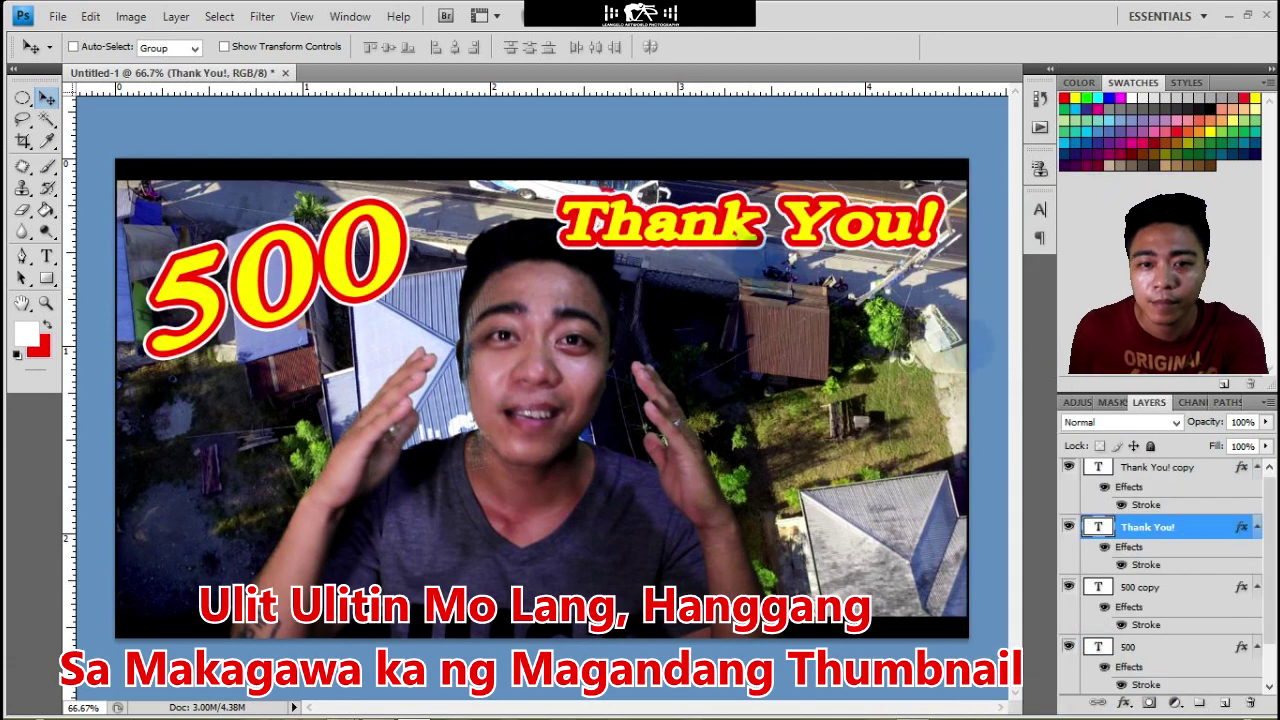
ctrl+click(1194, 470)
Add 'SUBSCRIBERS' text, scaled down and tilted beneath the 500
key(t)
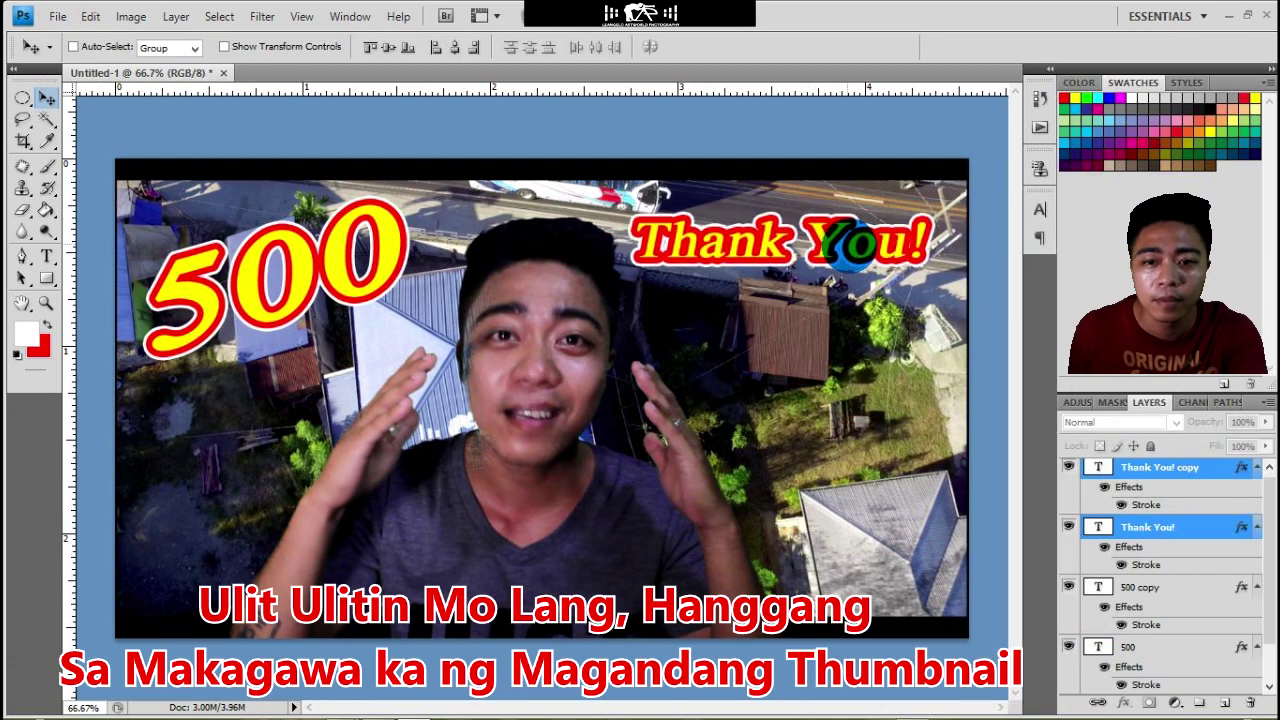
click(168, 497)
text(SUBSCRIBERS)
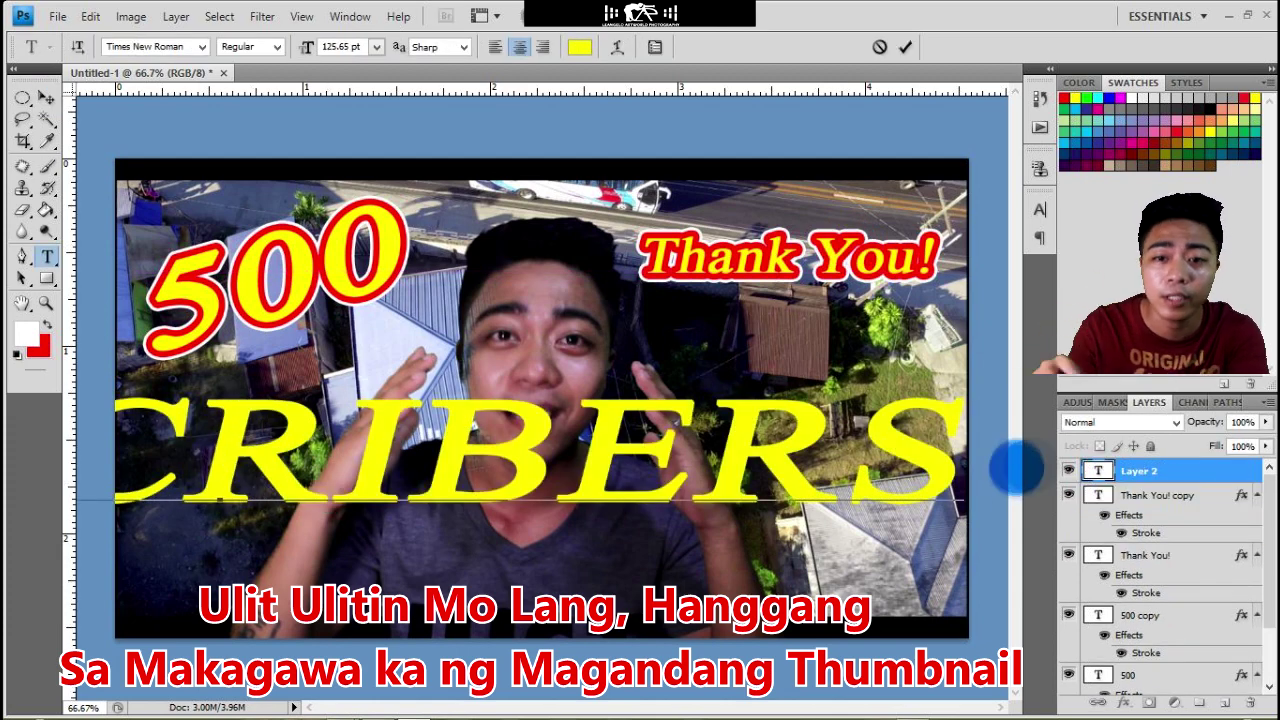
key(ctrl+t)
mouse_move(960, 500)
mouse_down()
mouse_move(440, 405)
mouse_move(357, 350)
mouse_up()
key(Return)
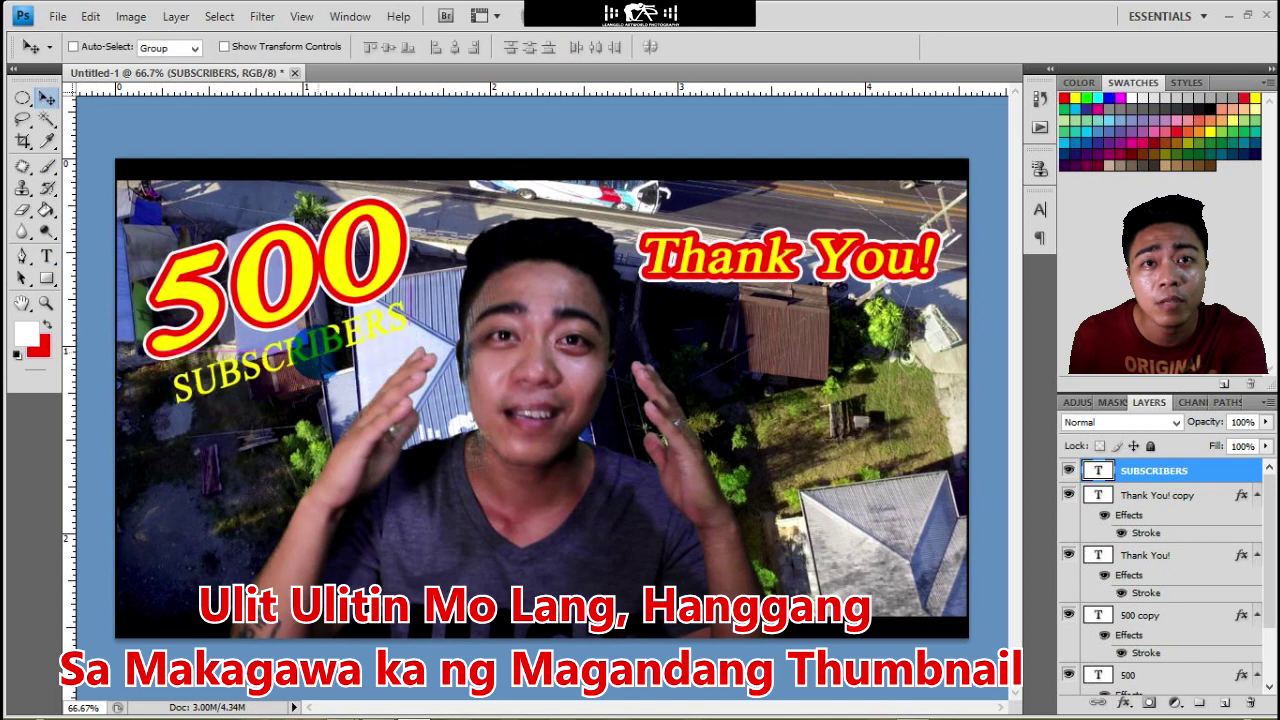
key(Return)
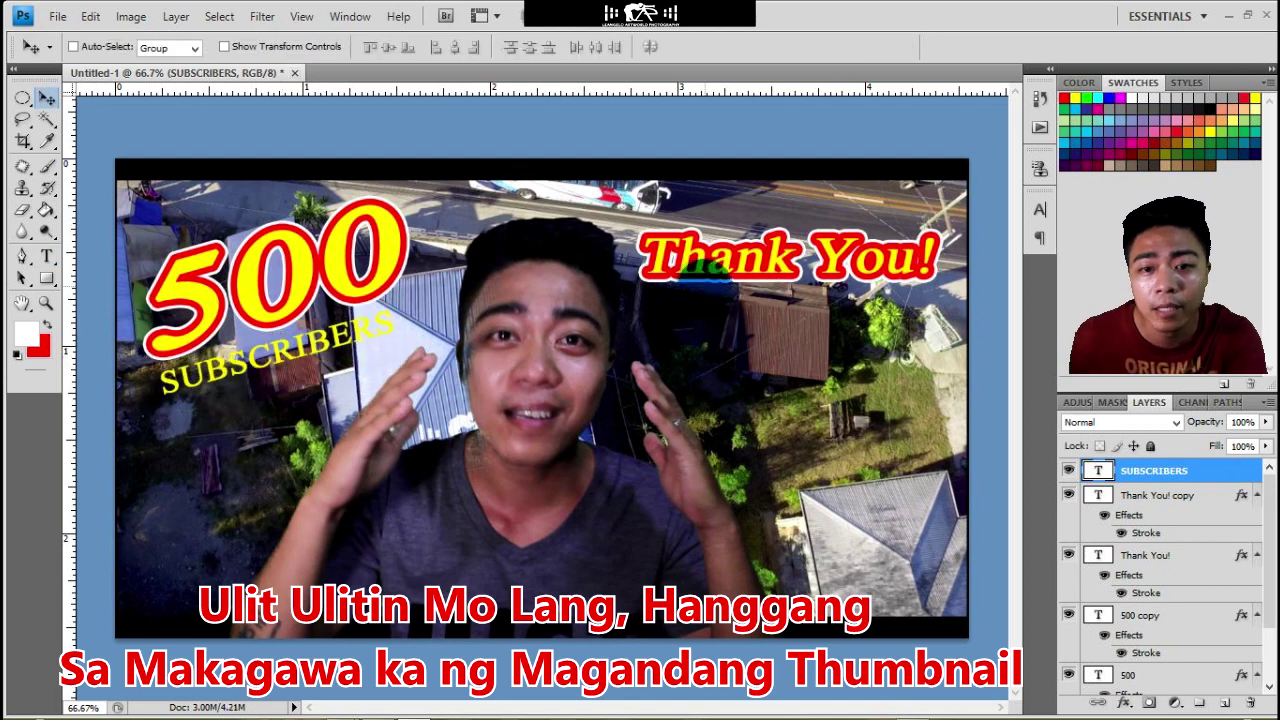
Set the SUBSCRIBERS text colour to red
key(t)
click(580, 47)
click(1025, 380)
click(1166, 374)
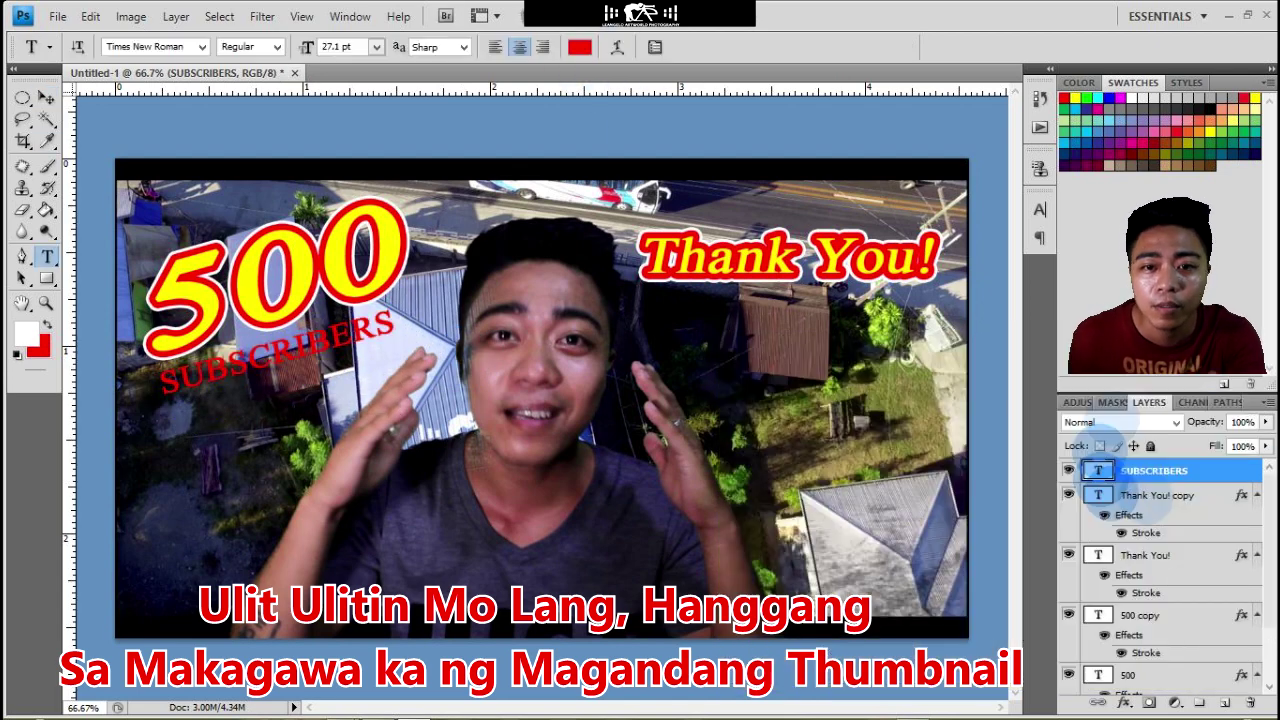
Give SUBSCRIBERS a yellow Stroke effect and select both SUBSCRIBERS layers
double_click(1190, 470)
click(728, 446)
click(902, 323)
click(929, 386)
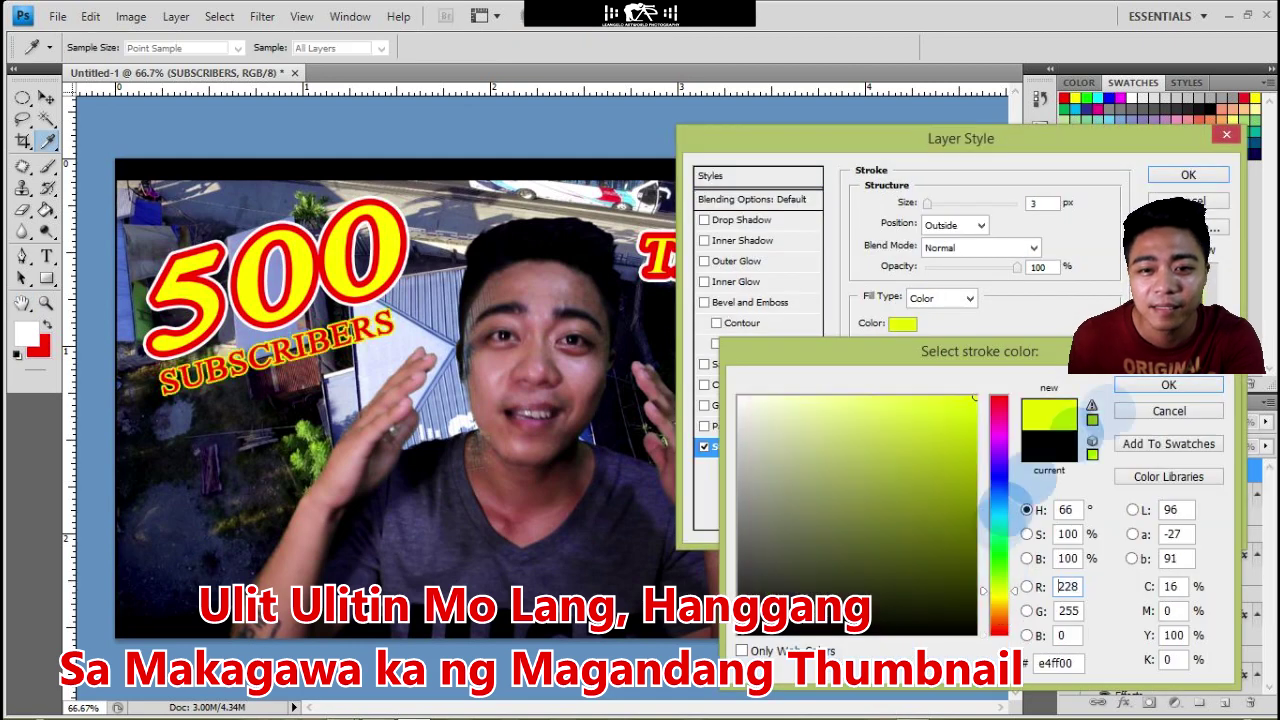
key(Return)
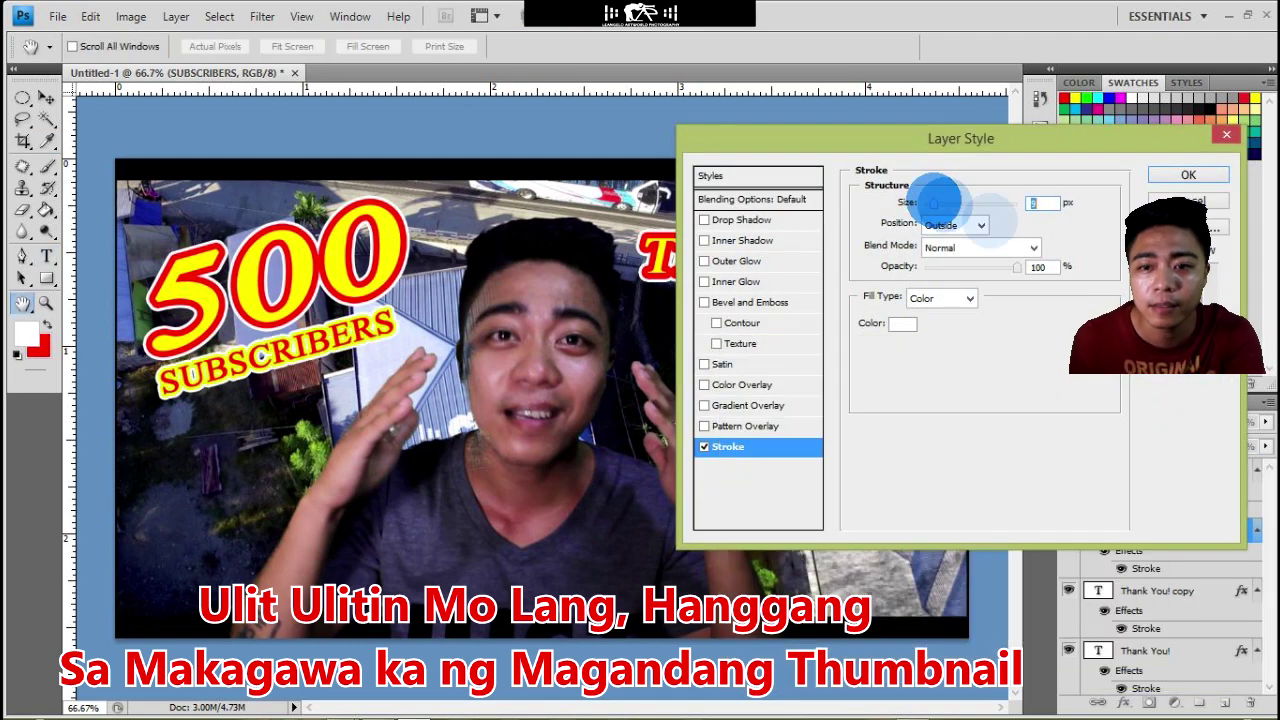
key(Return)
key(ctrl+t)
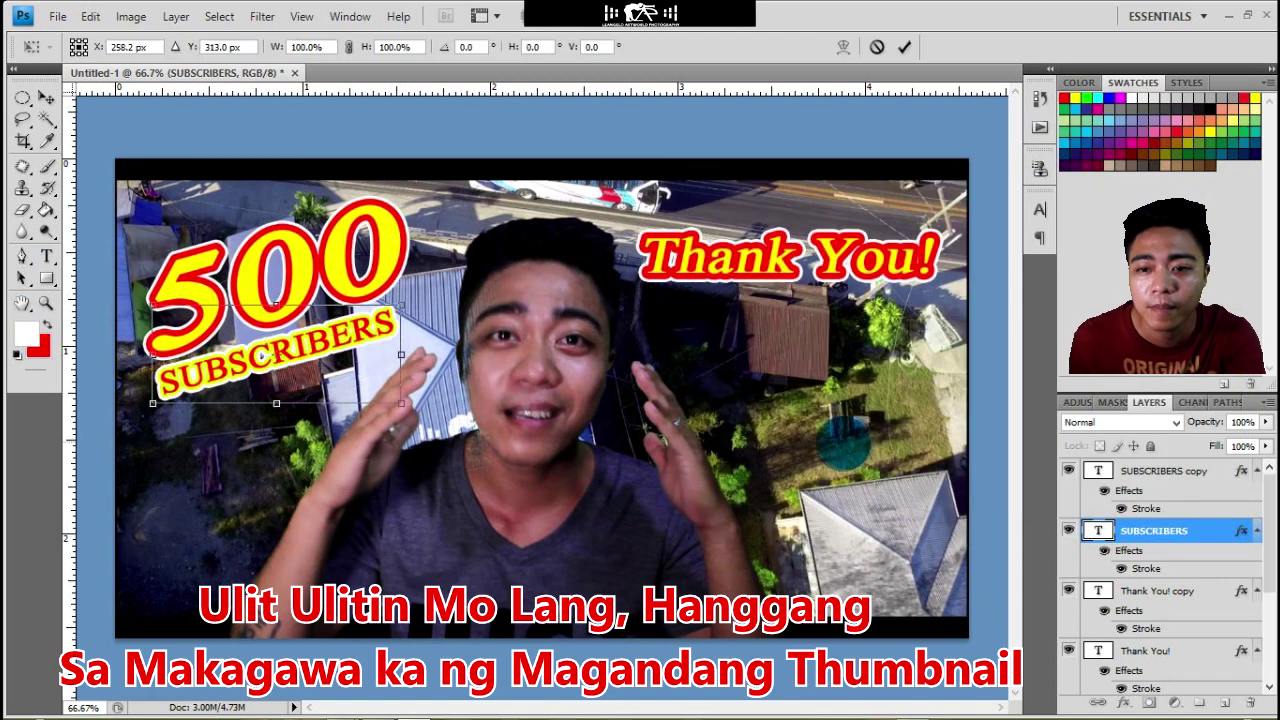
ctrl+click(1150, 471)
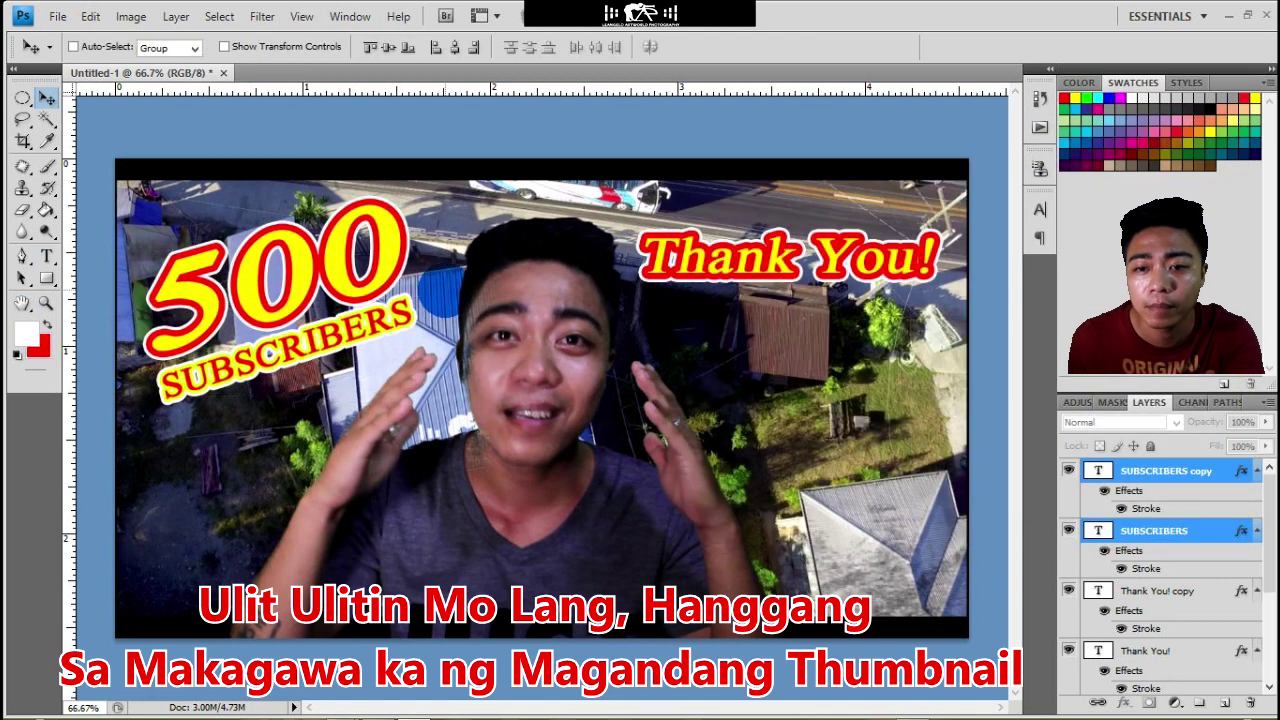
Add 'New Intro' text on the left and move it rightwards
key(t)
click(185, 515)
text(New Intro)
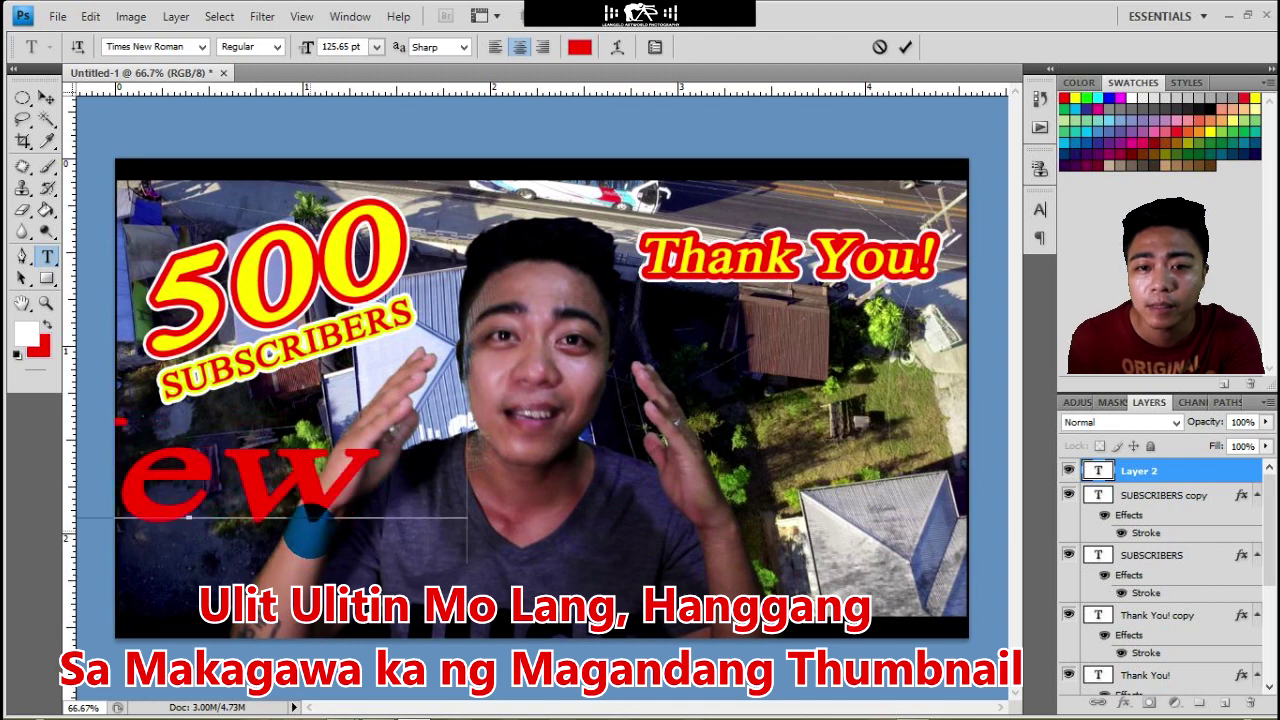
click(46, 97)
drag(405, 515, 740, 515)
Scale New Intro to about 54% and rotate it clockwise below Thank You!
key(ctrl+t)
mouse_move(945, 455)
mouse_down()
mouse_move(460, 475)
mouse_move(430, 360)
mouse_move(365, 410)
mouse_move(745, 346)
mouse_up()
key(Return)
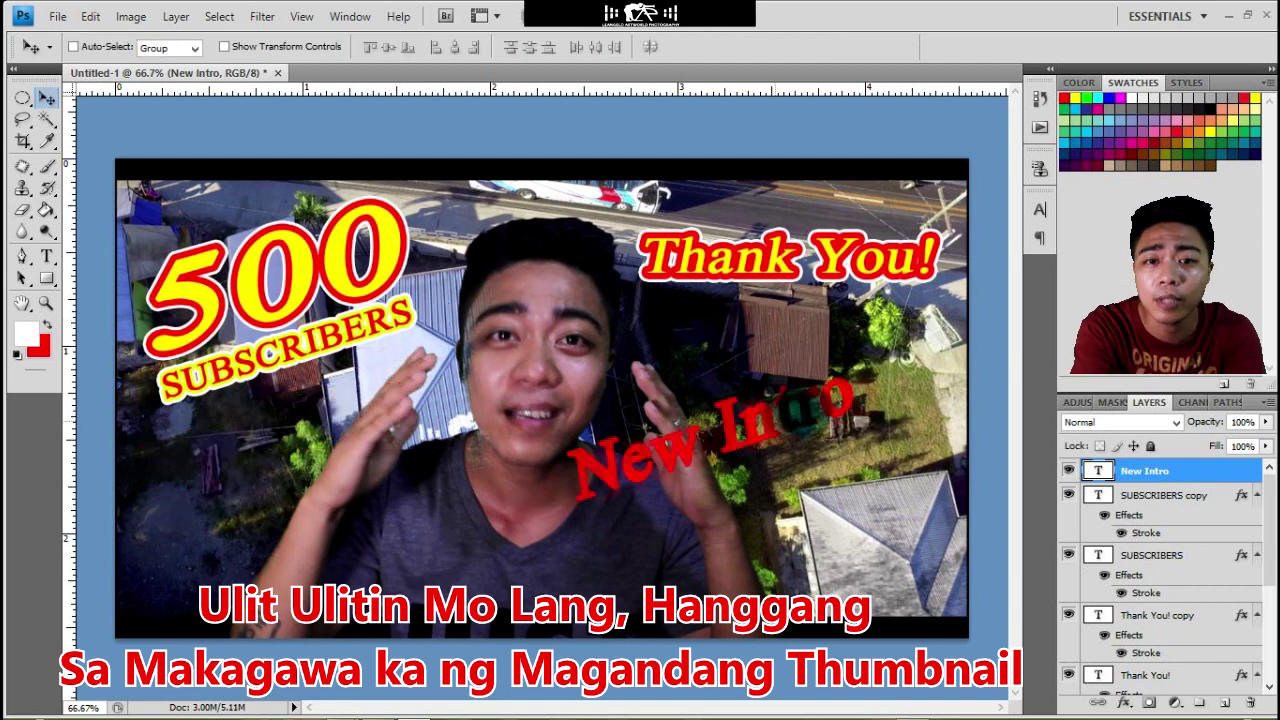
drag(800, 235, 918, 268)
key(Return)
Give New Intro SUBSCRIBERS' white stroke style and make the text red
key(t)
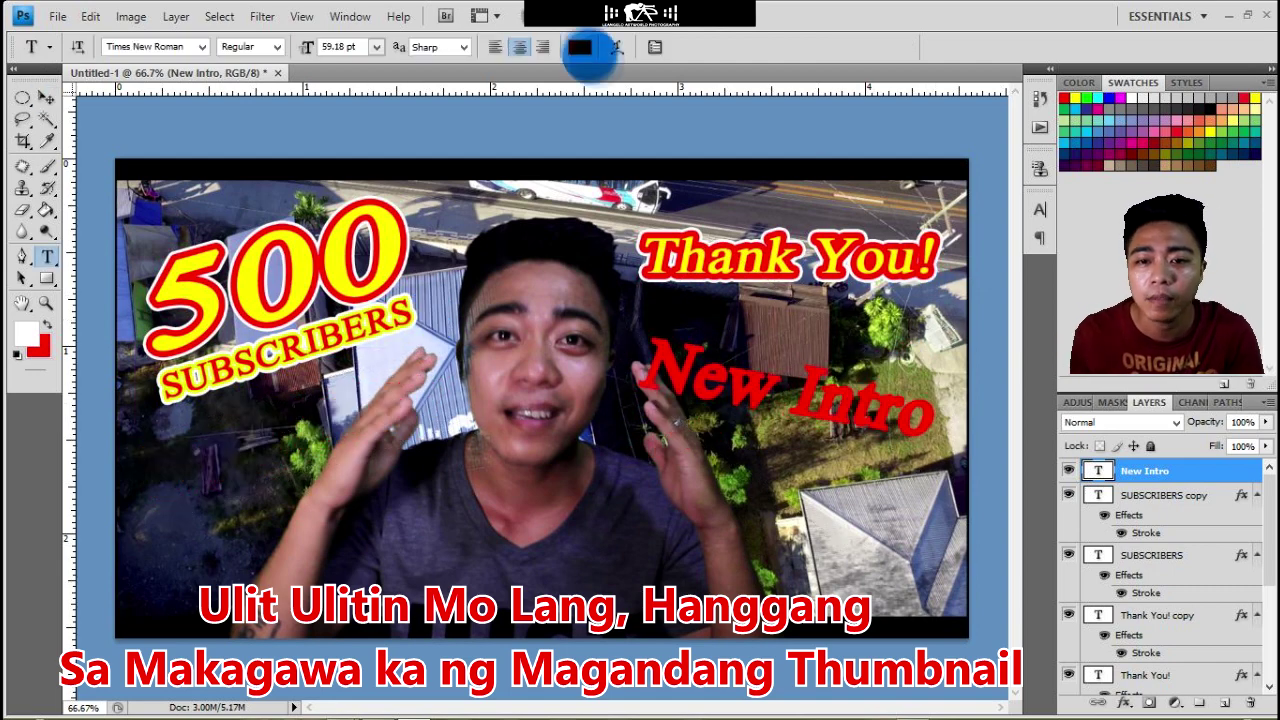
click(586, 46)
click(998, 598)
click(1168, 385)
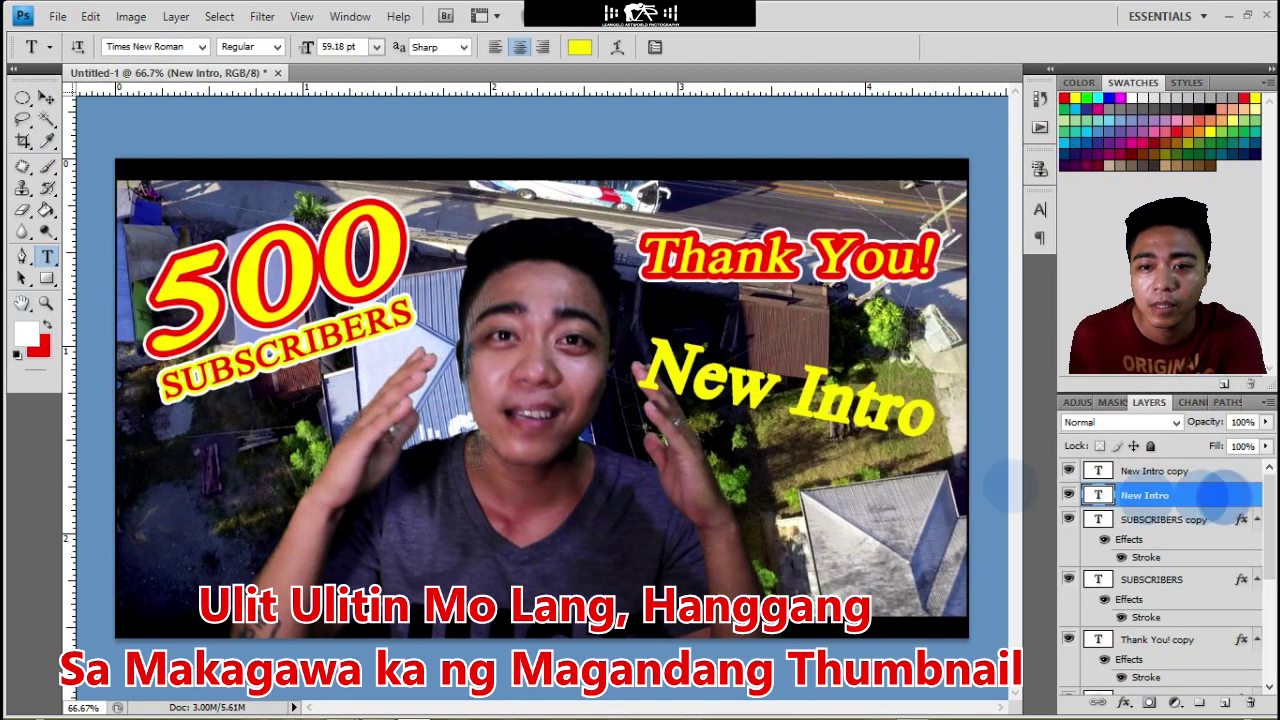
double_click(1185, 478)
key(Escape)
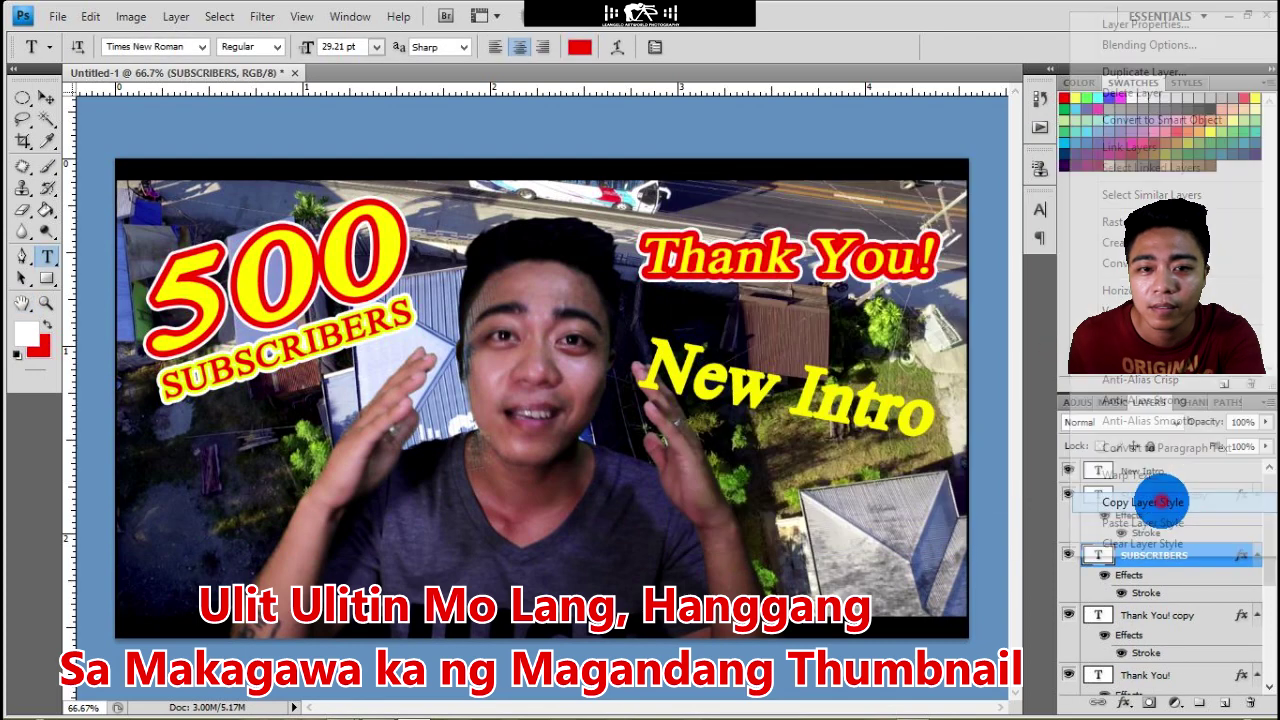
drag(1140, 680, 1150, 472)
click(580, 46)
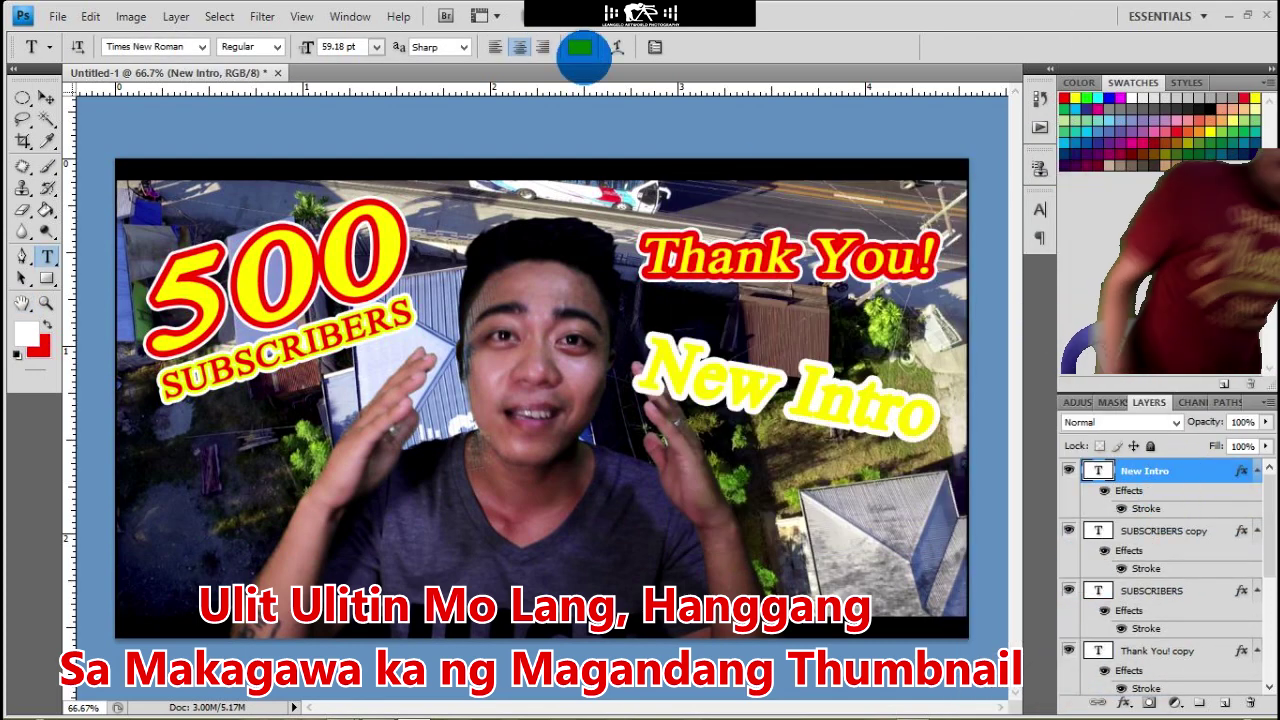
click(1000, 380)
key(Return)
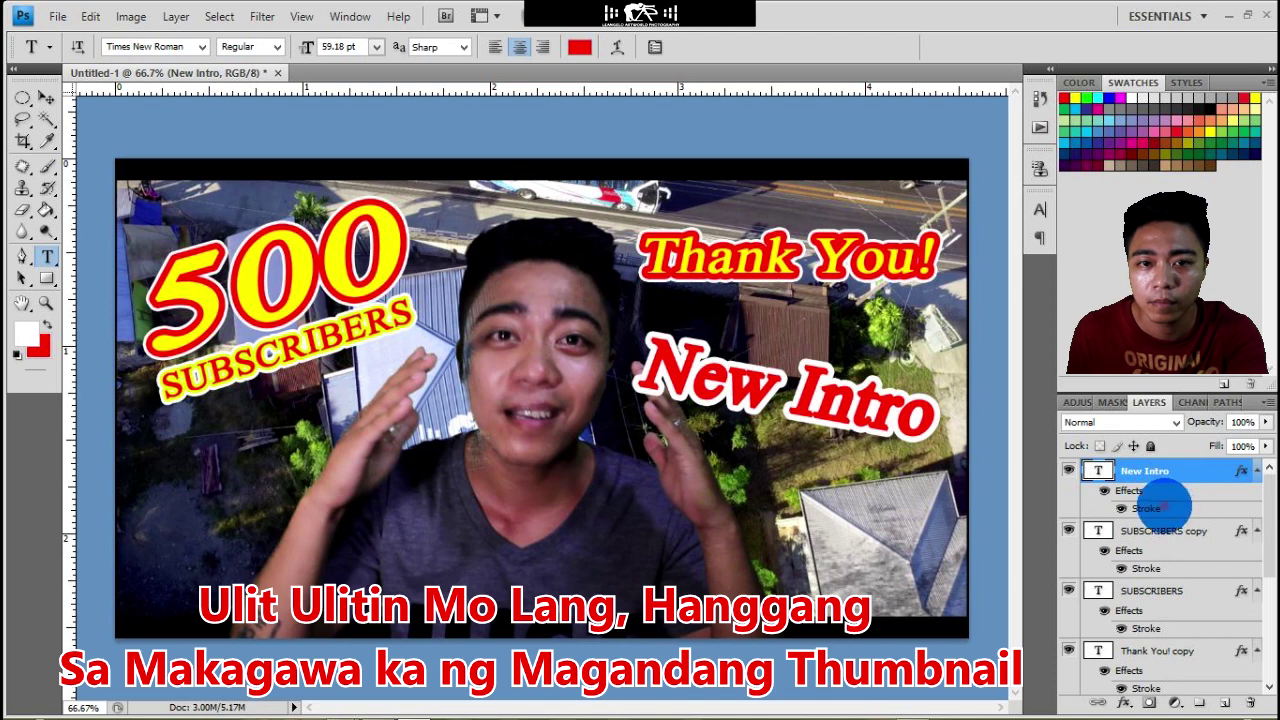
Change New Intro's stroke colour to yellow
double_click(1145, 508)
key(Escape)
double_click(1145, 508)
click(902, 323)
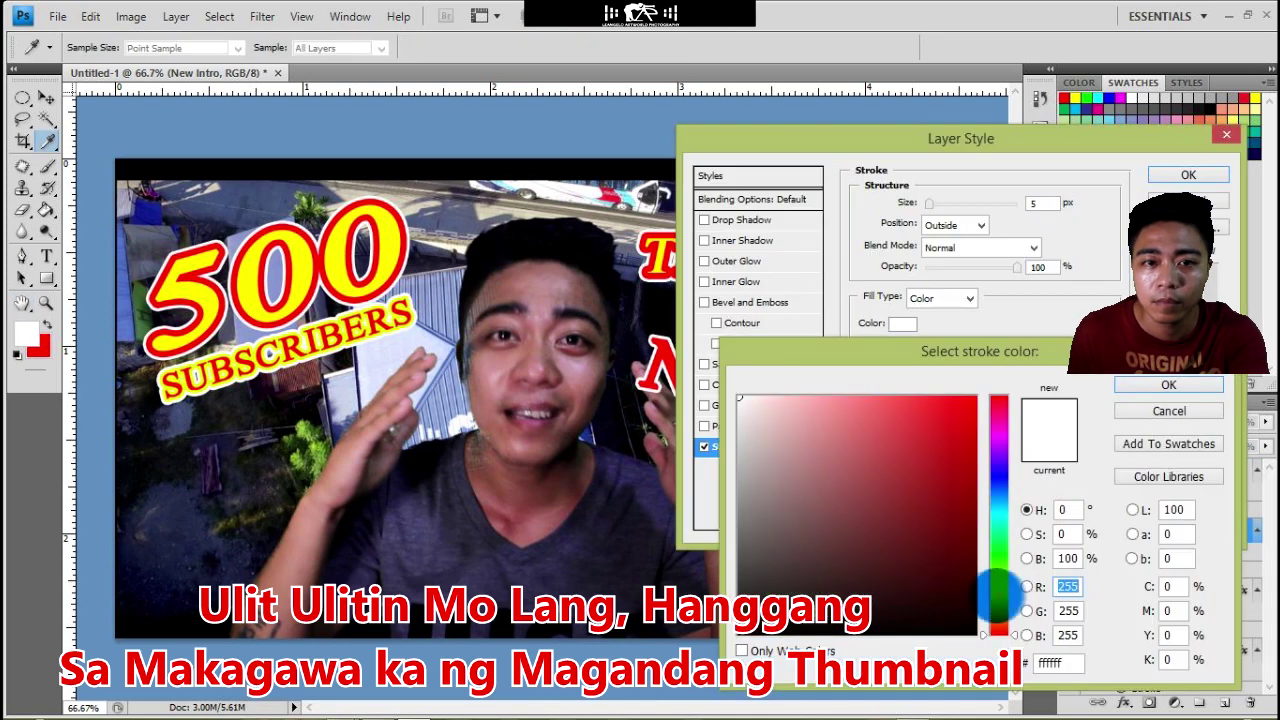
click(1165, 388)
click(1180, 174)
Duplicate New Intro and offset the copy slightly upward
key(v)
key(ctrl+j)
drag(826, 398, 830, 380)
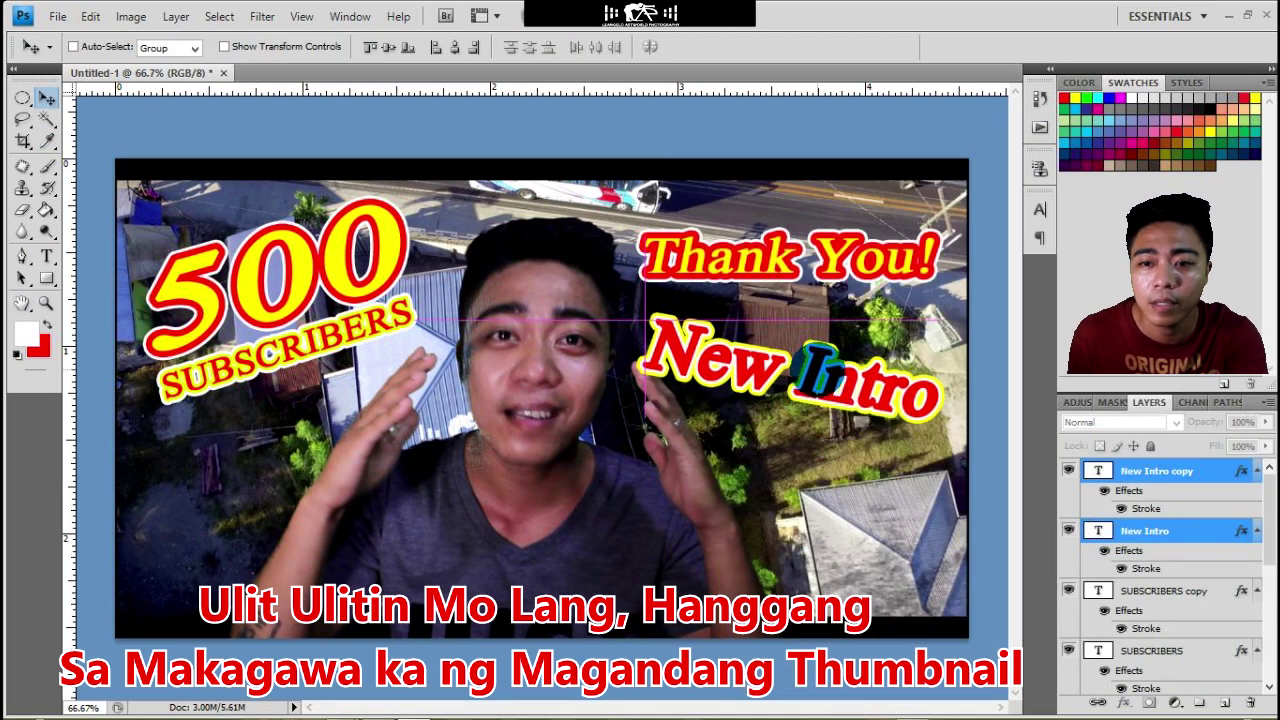
key(t)
click(1182, 482)
Type the title 'Adobe Photoshop Part 2' near the bottom of the image
click(279, 545)
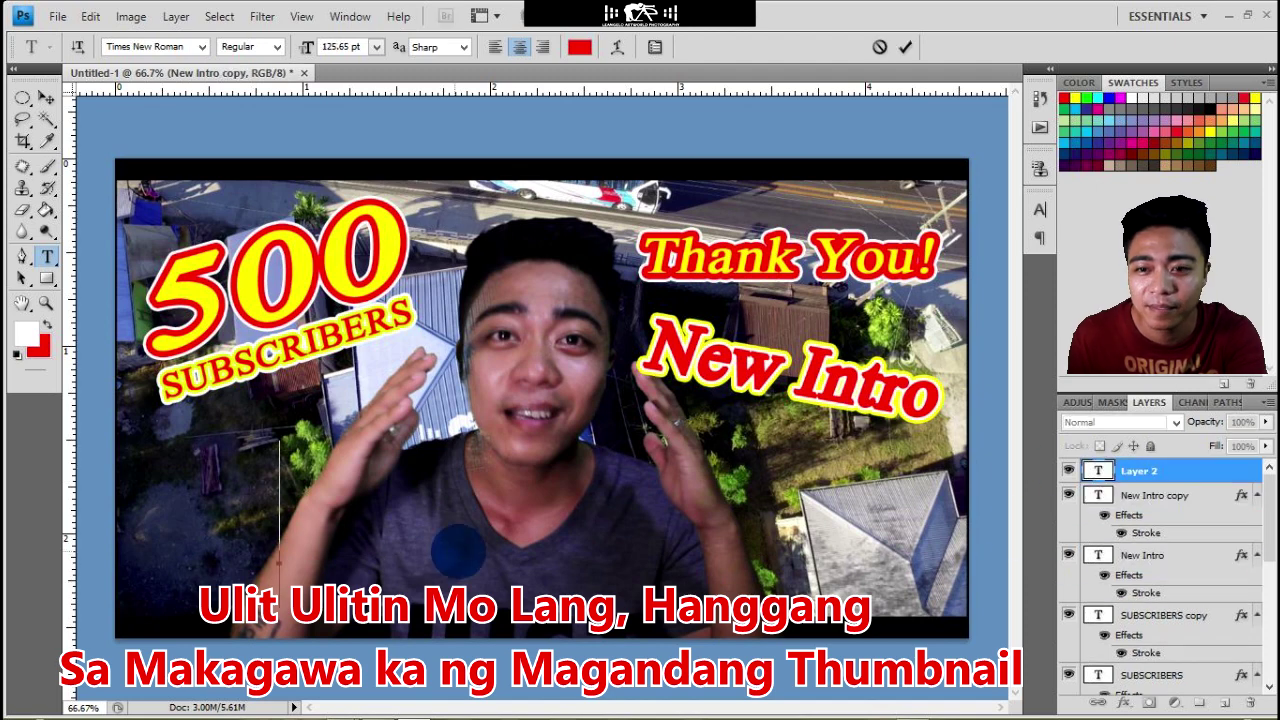
text(Adobe Photoshop Part 2)
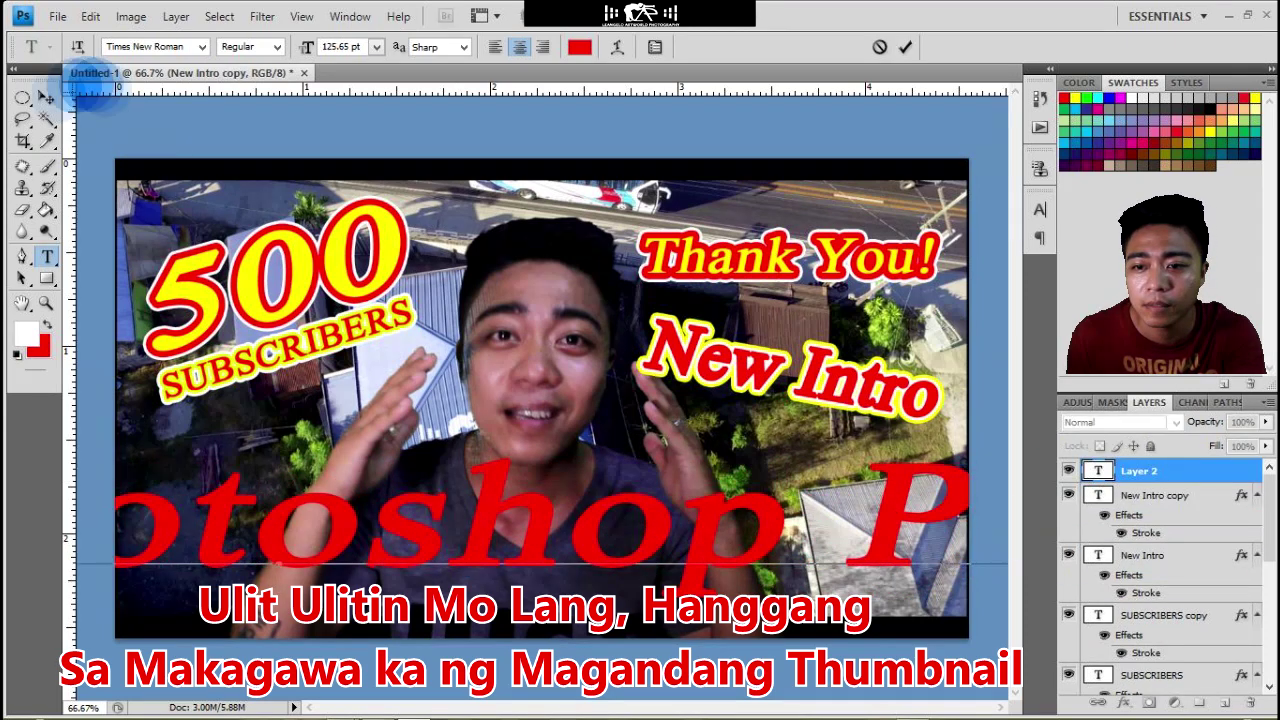
click(233, 90)
Shrink the title to fit above the subtitles and colour it yellow sampled from '500'
key(v)
key(ctrl+t)
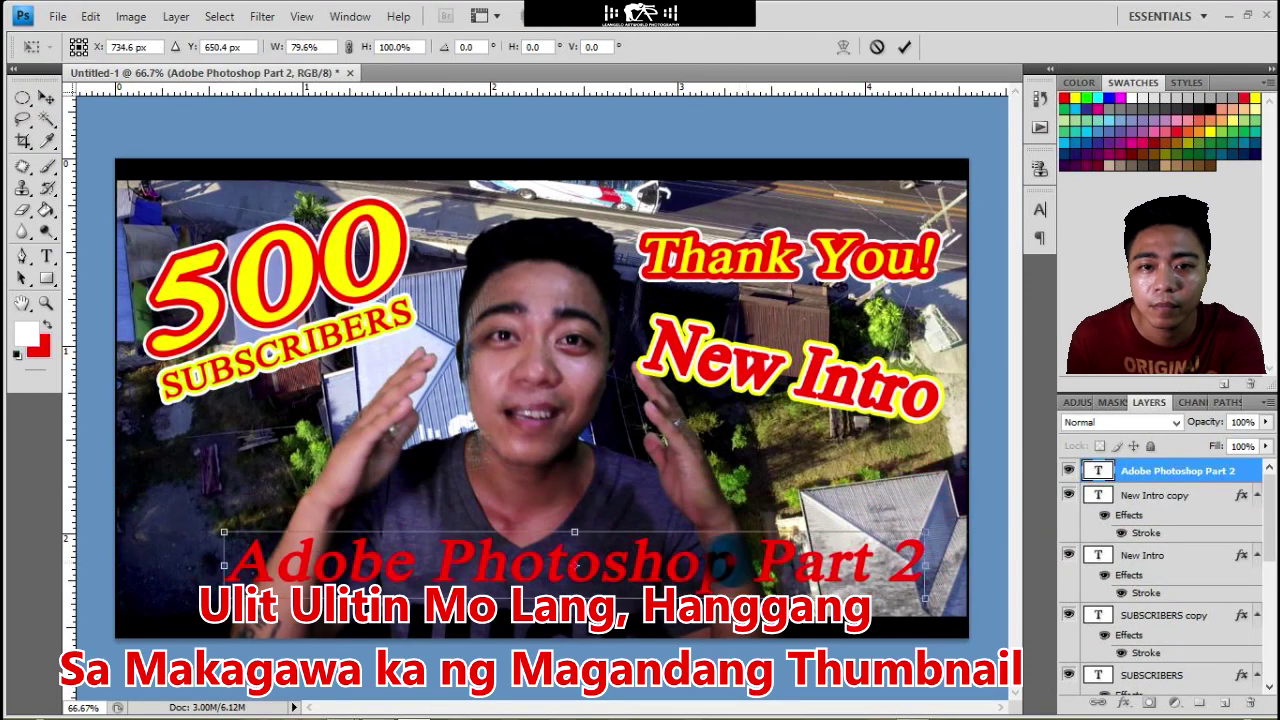
drag(1000, 580, 905, 576)
key(Return)
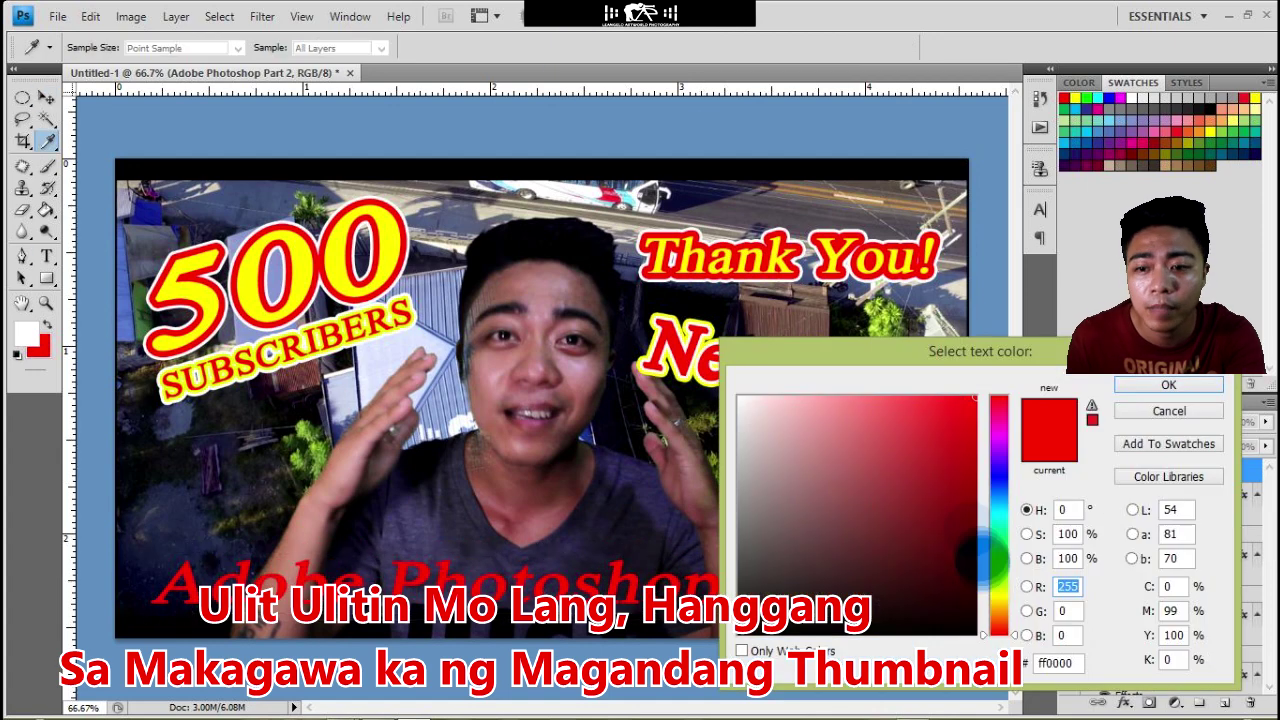
click(393, 232)
key(Return)
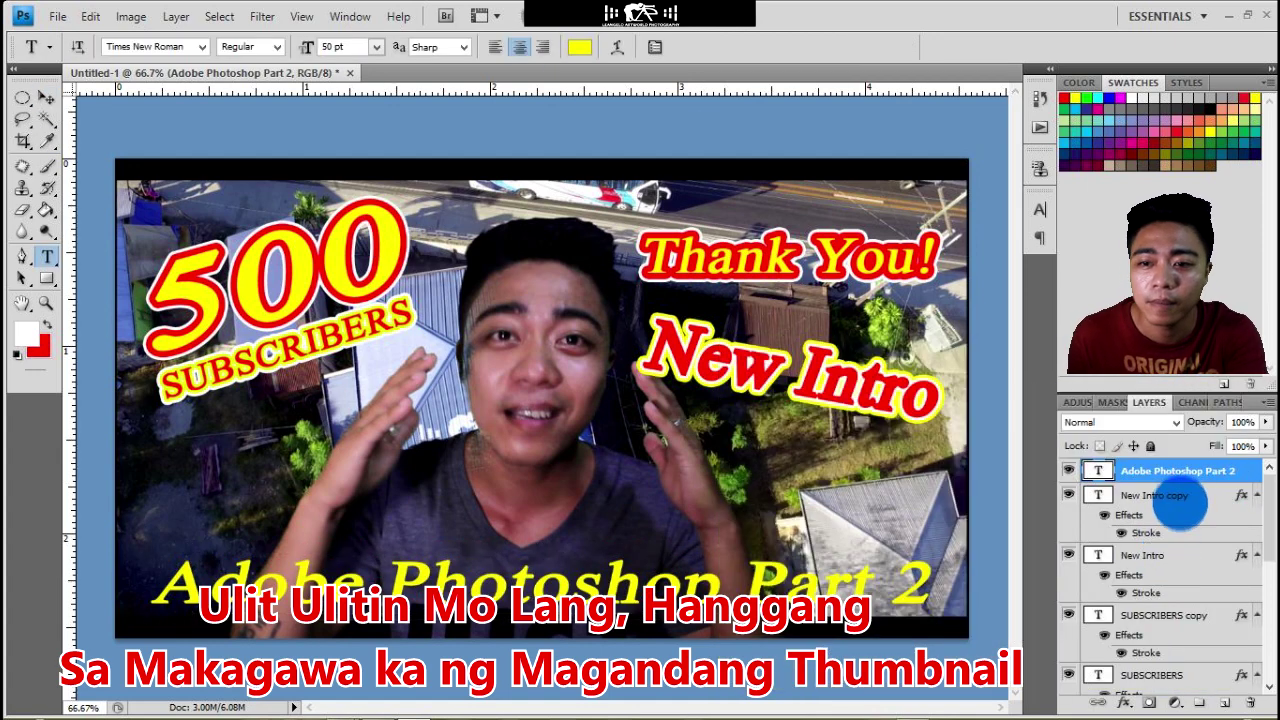
Copy the stroke effect onto the title and set its stroke colour to red
drag(1128, 515, 1170, 470)
double_click(1146, 508)
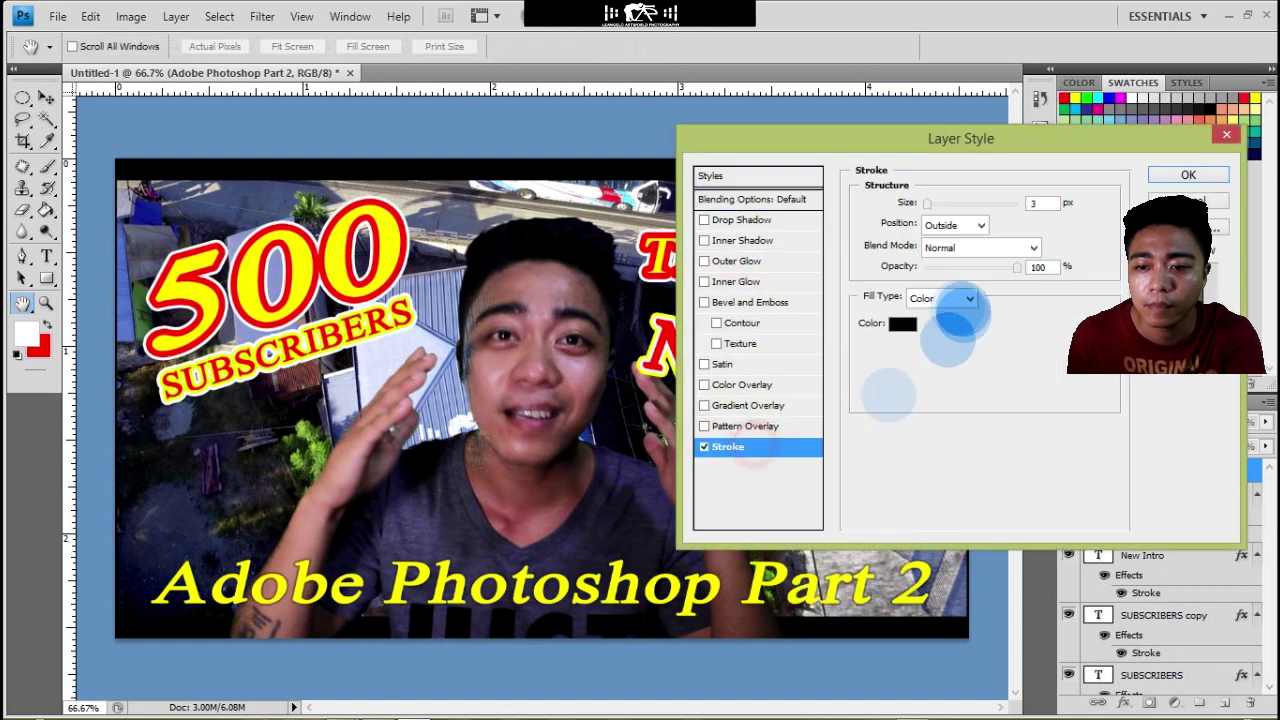
click(902, 323)
click(1168, 385)
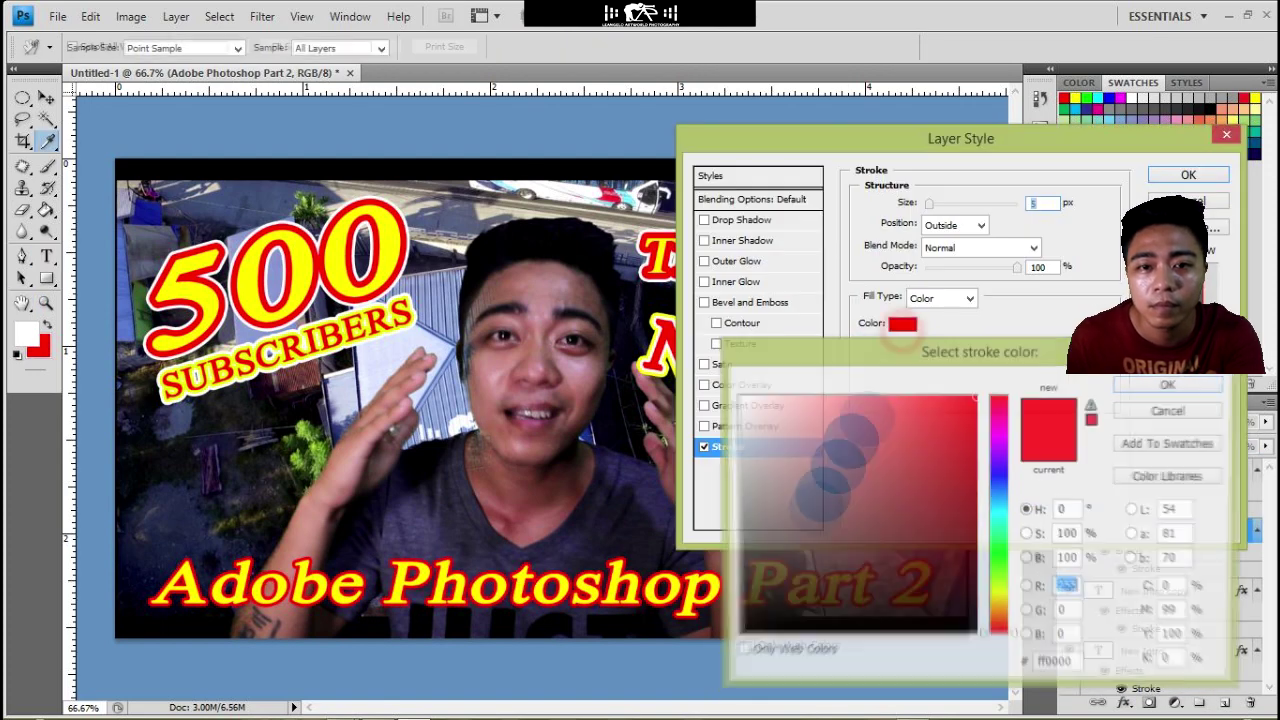
click(1032, 204)
key(Return)
click(820, 548)
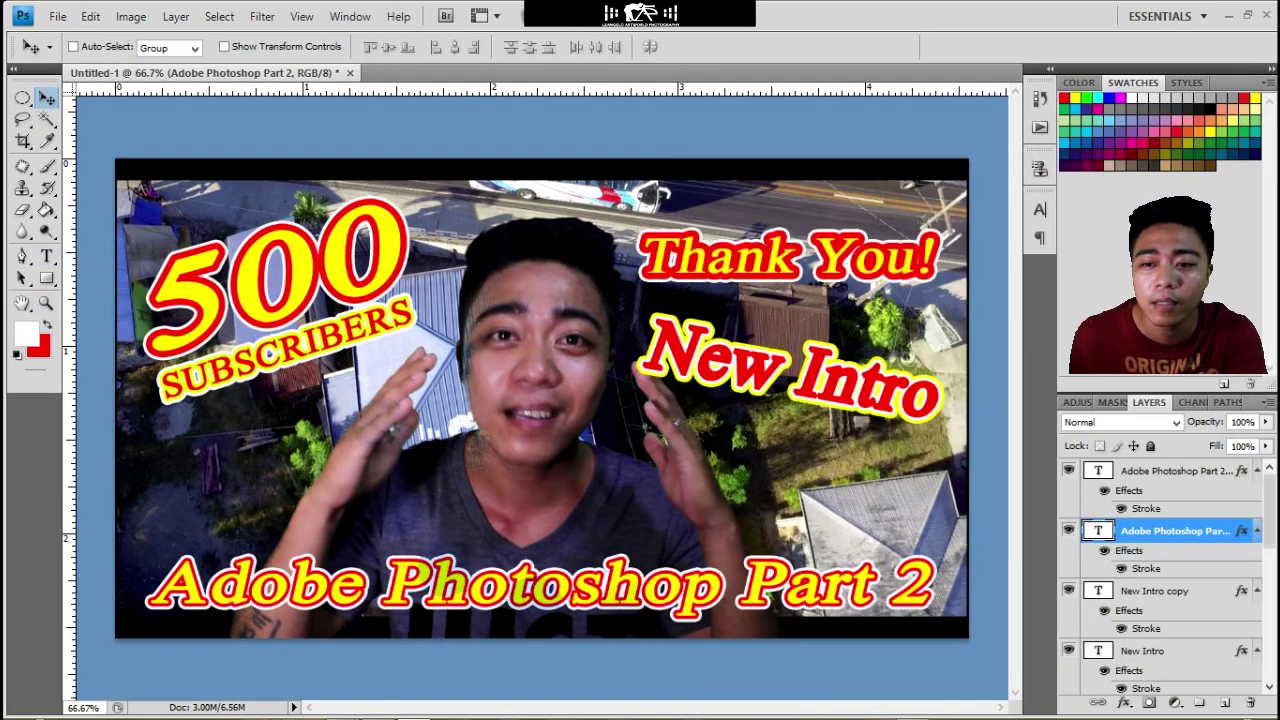
Switch from the Type tool to the shape tools and choose a shape drawing mode
key(t)
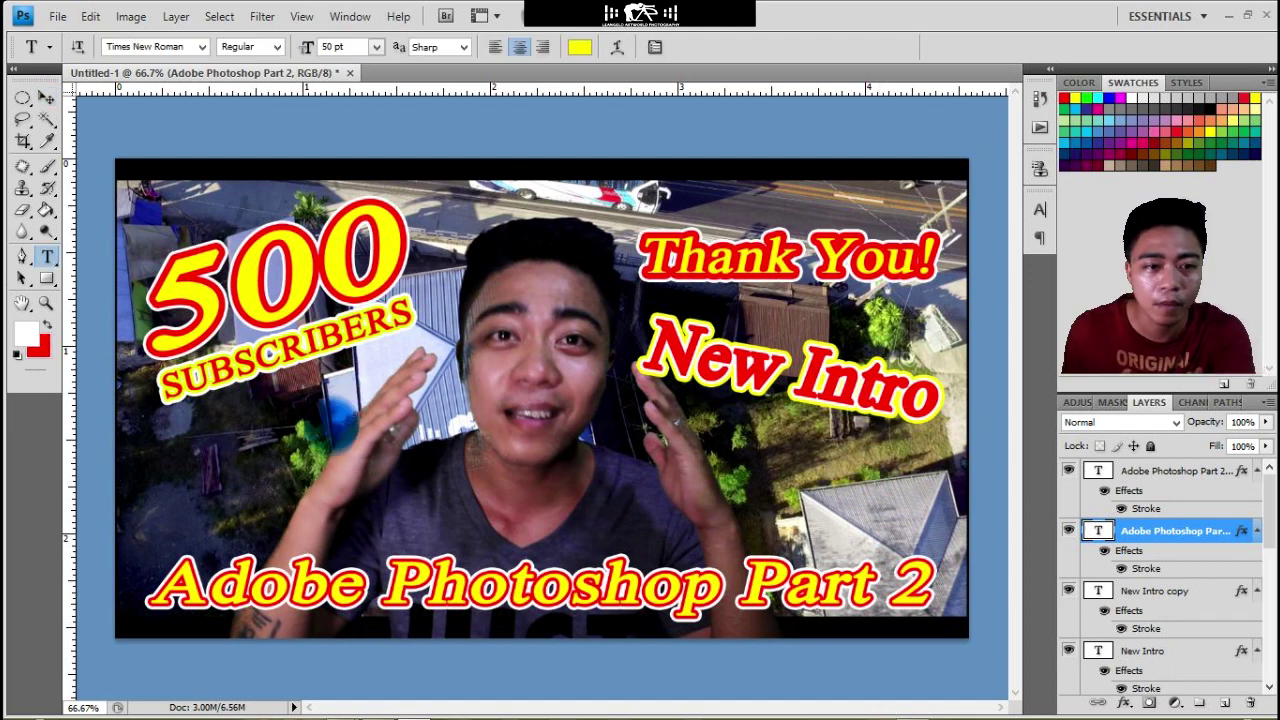
click(46, 279)
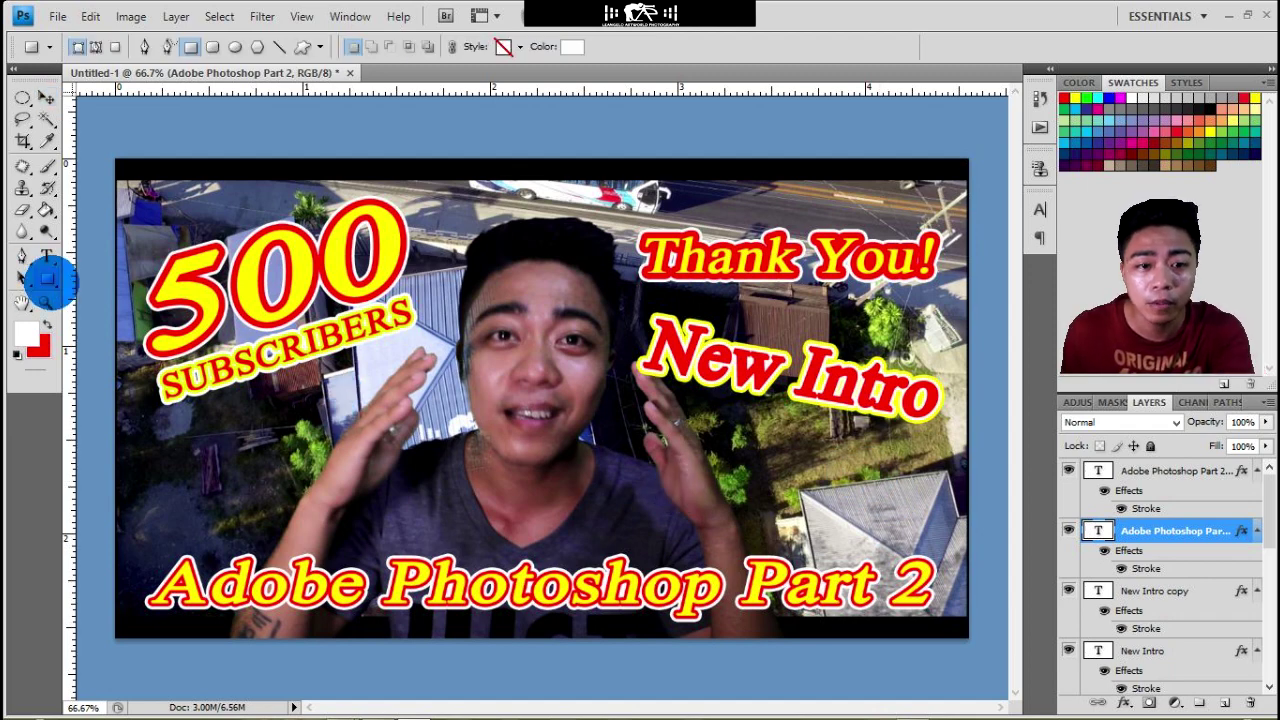
right_click(46, 279)
click(114, 277)
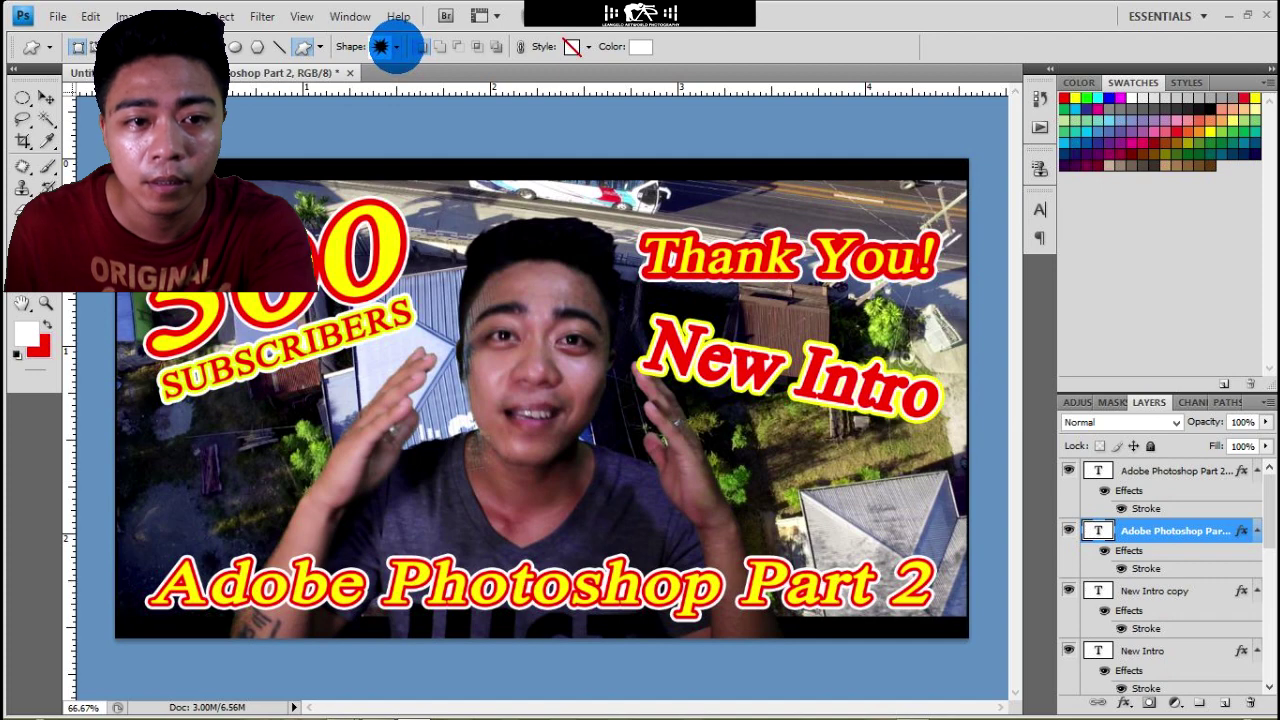
Pick the starburst custom shape, draw it, and position it behind the 500 text
click(398, 46)
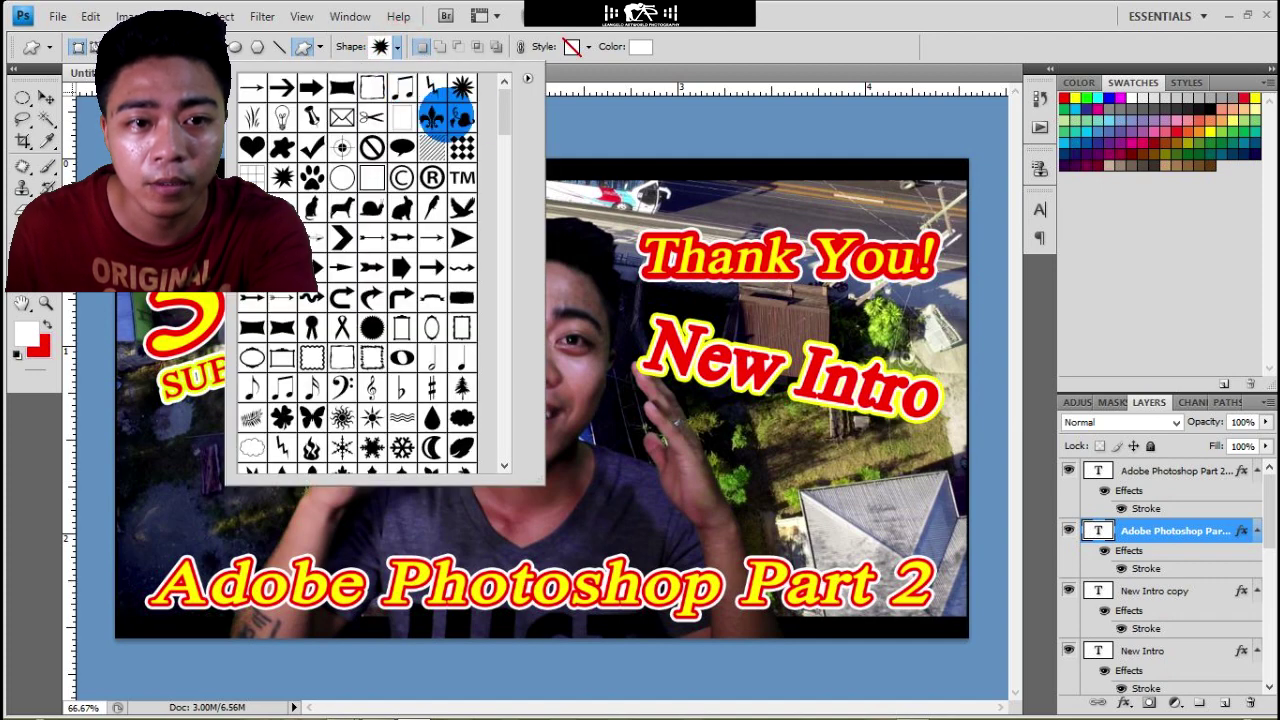
mouse_move(506, 108)
mouse_down()
mouse_move(512, 165)
mouse_move(511, 108)
mouse_up()
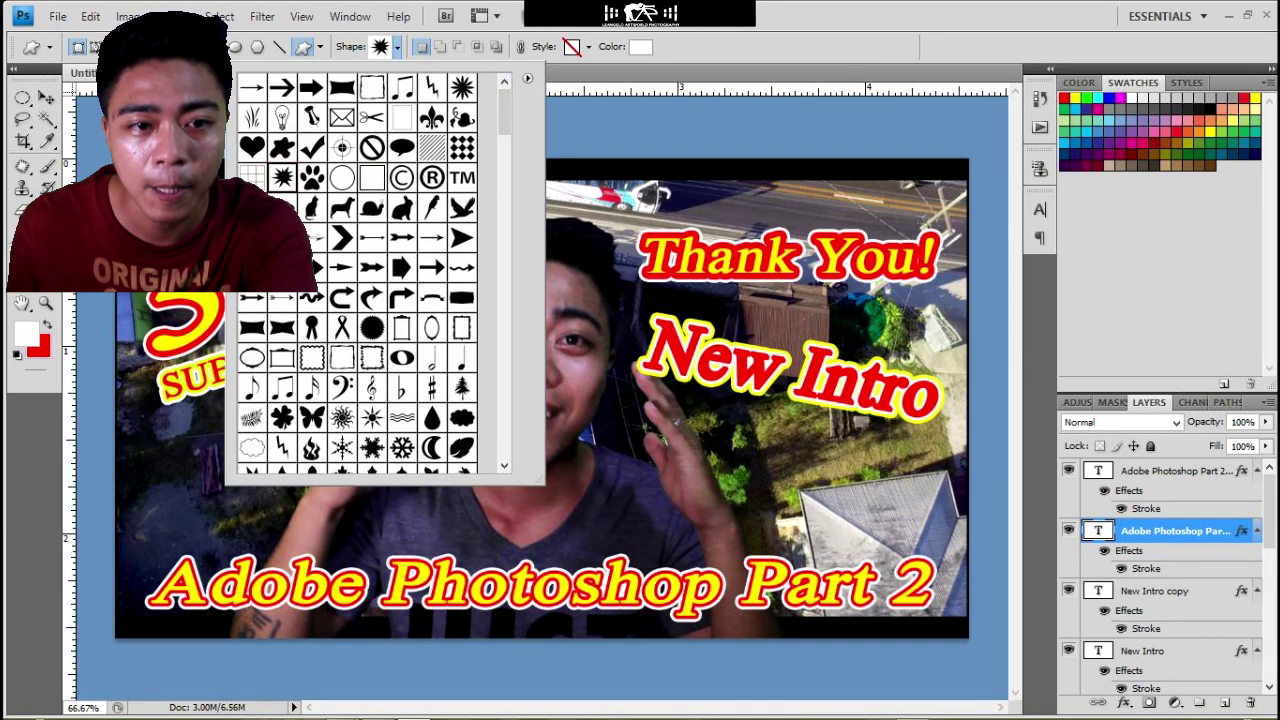
drag(443, 298, 322, 285)
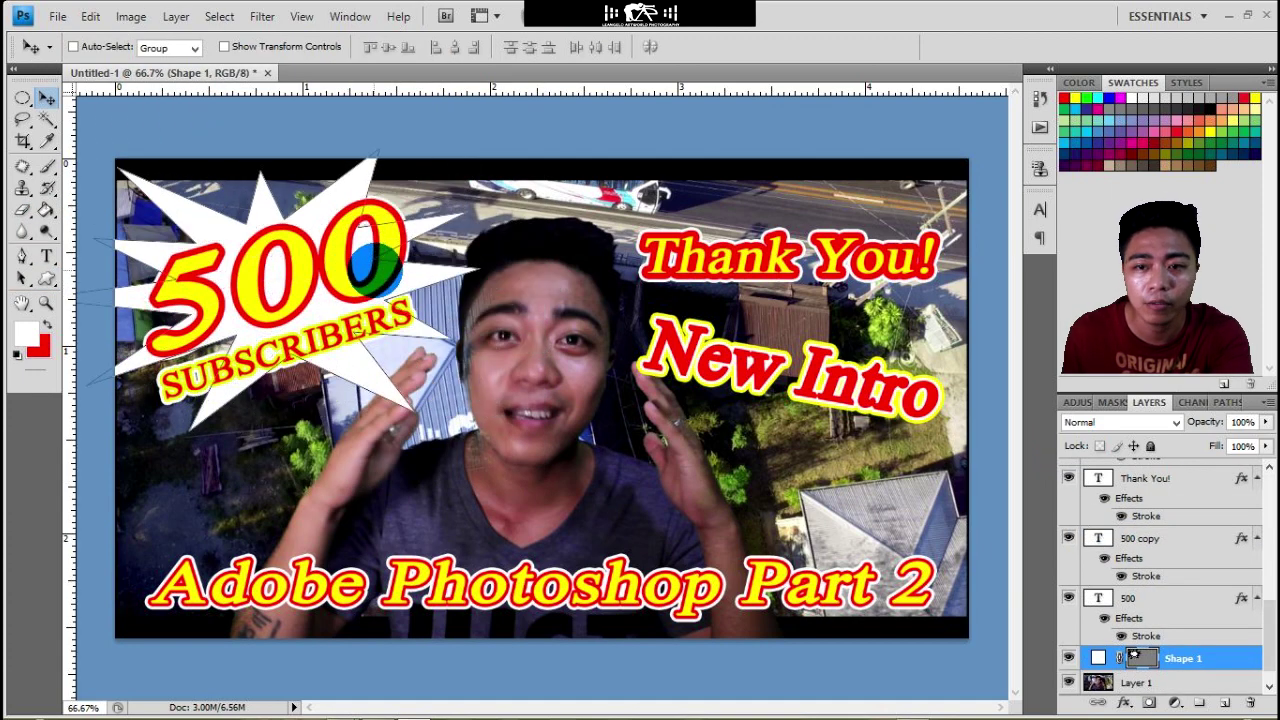
Enlarge the starburst behind 500 to about 106% and change its fill to yellow
key(ctrl+t)
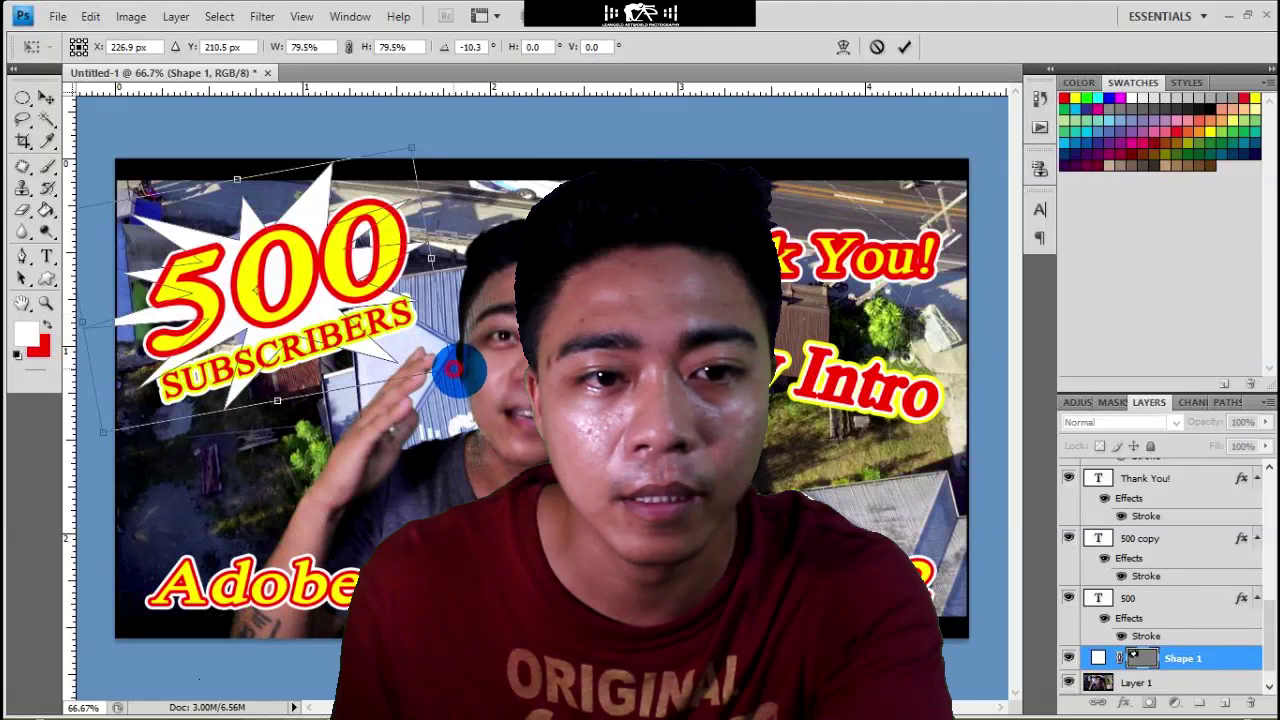
mouse_move(453, 371)
mouse_down()
mouse_move(466, 371)
mouse_move(511, 289)
mouse_up()
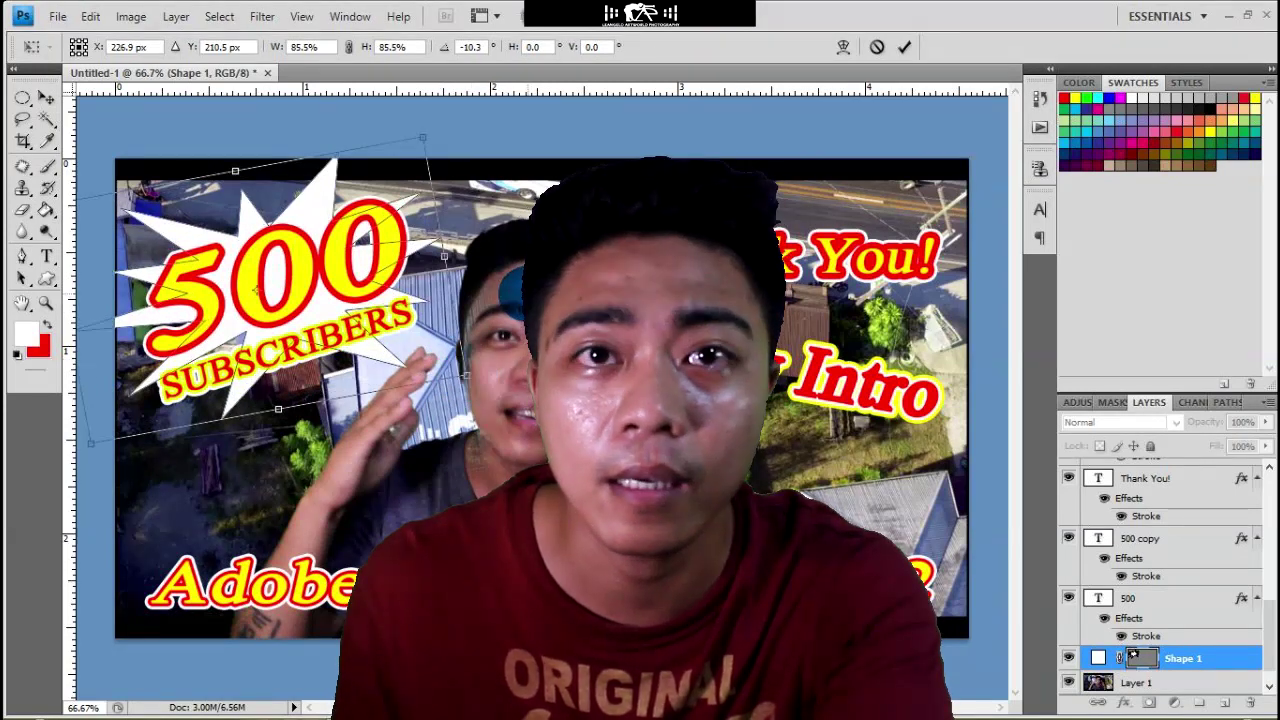
key(Return)
click(648, 46)
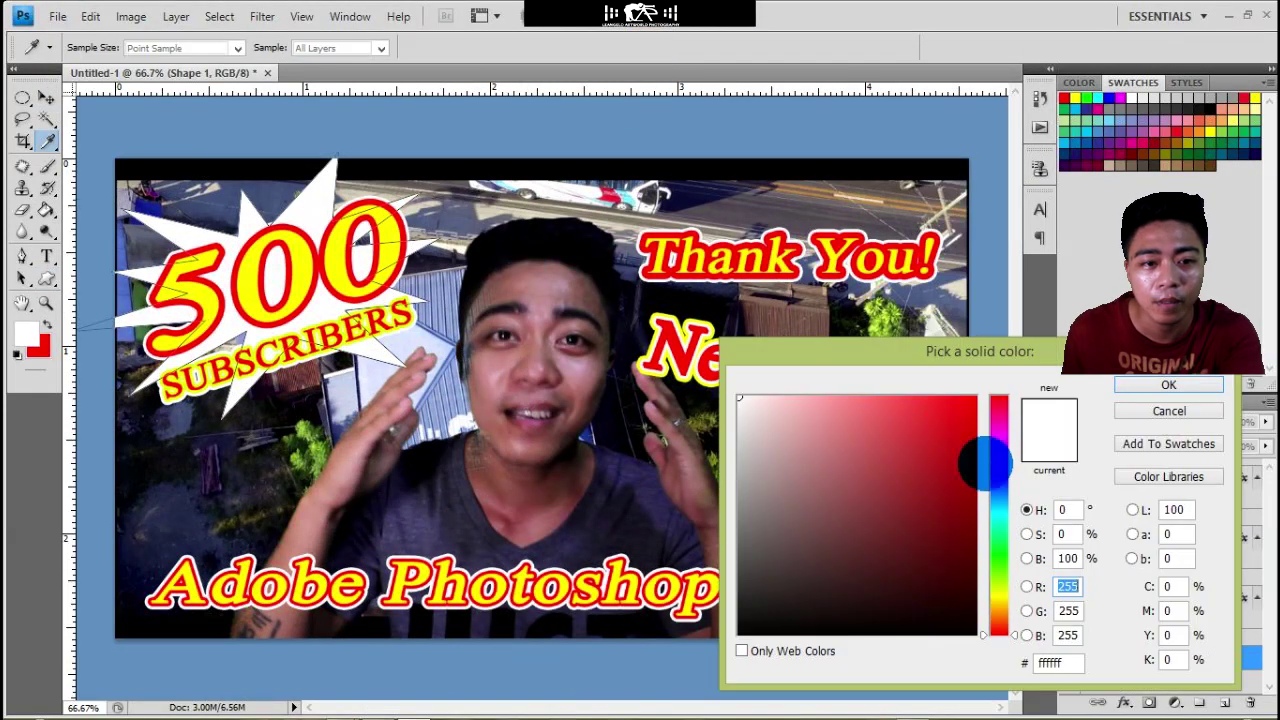
click(999, 594)
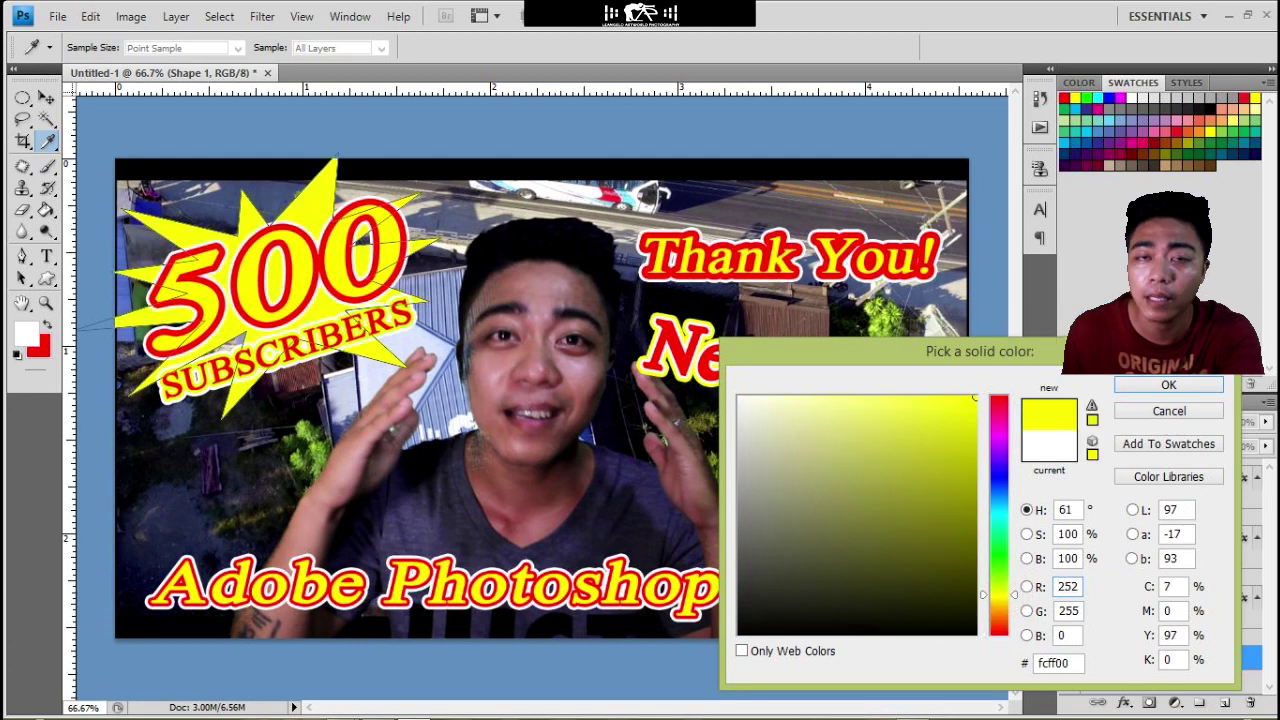
click(1168, 385)
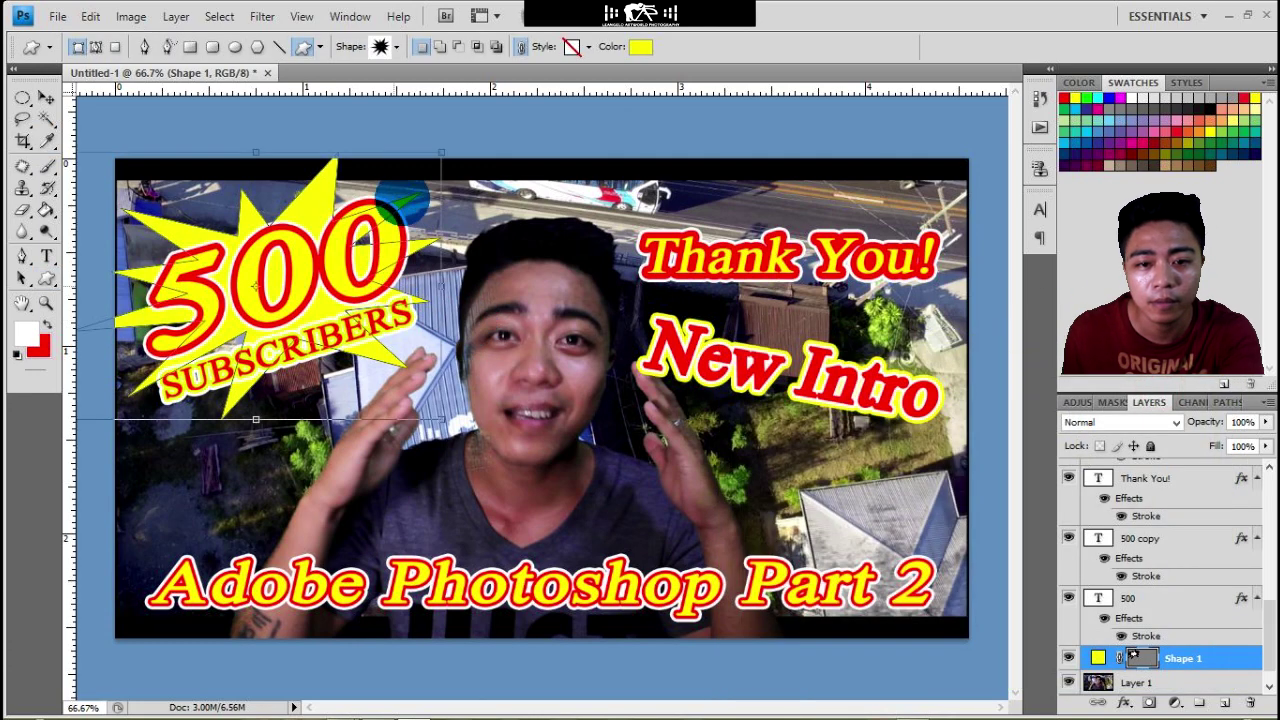
key(ctrl+t)
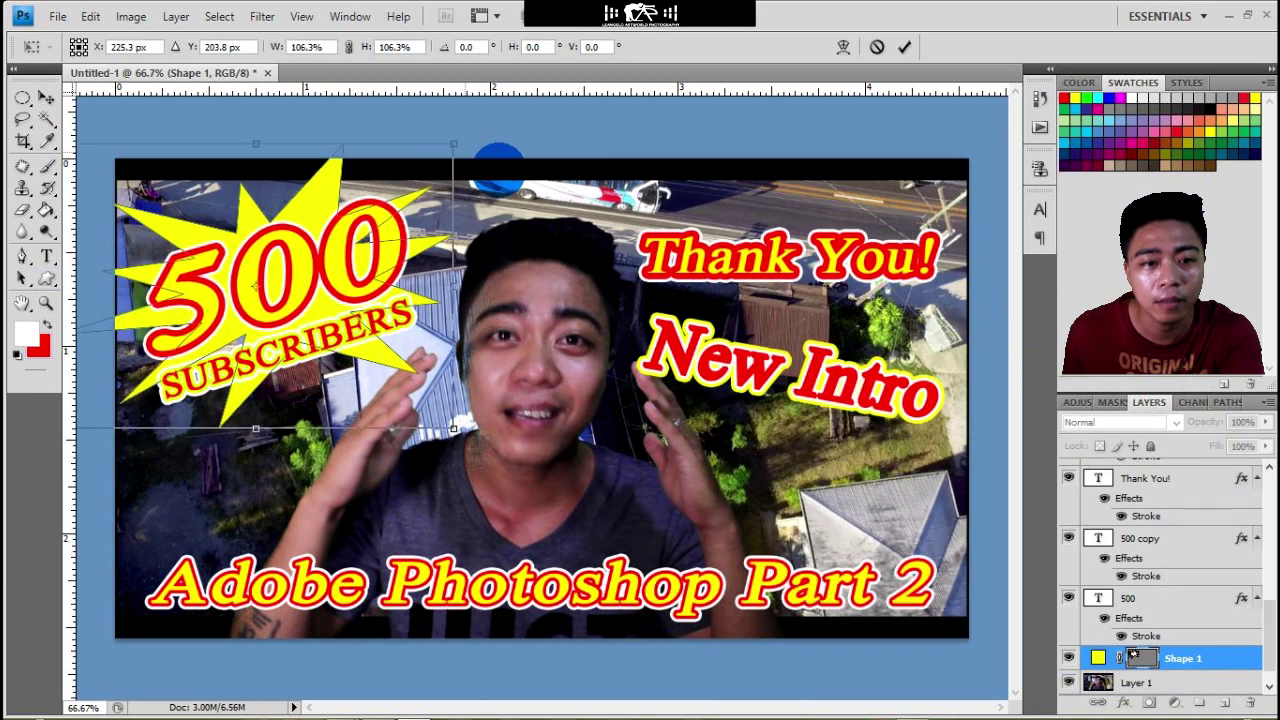
key(Return)
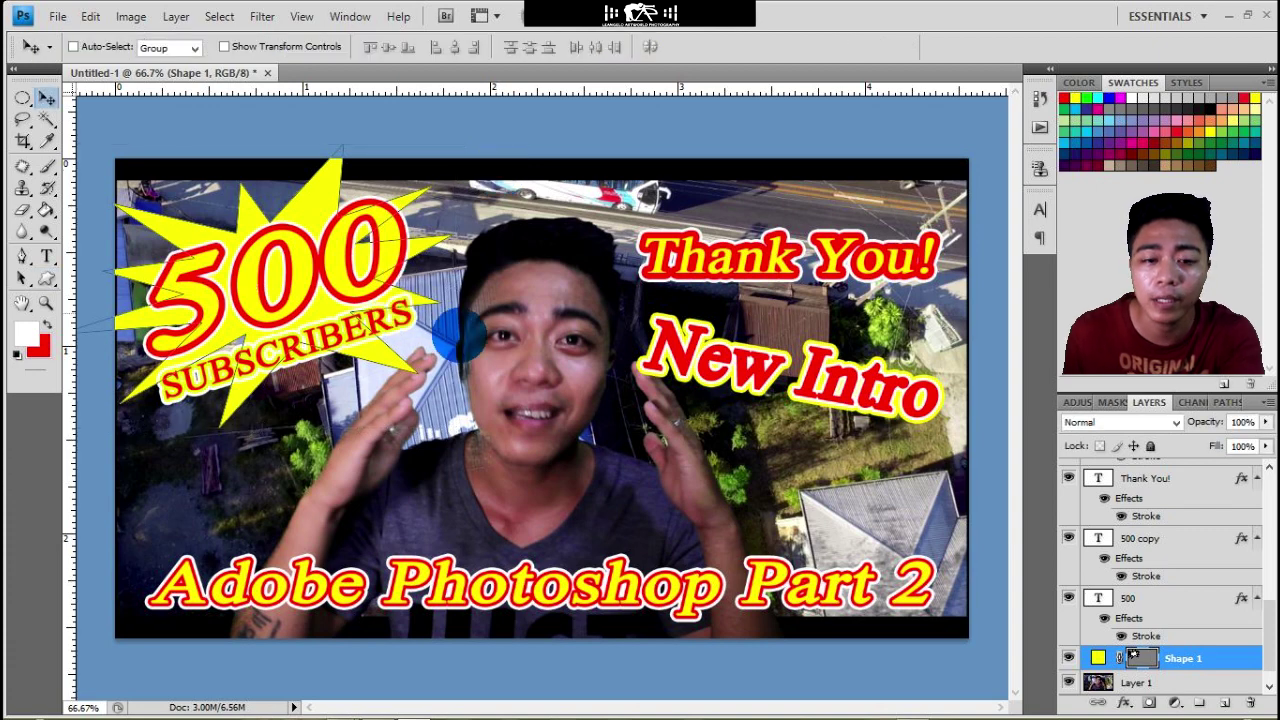
Duplicate the yellow starburst and move the copy behind 'Thank You!'
drag(300, 290, 575, 290)
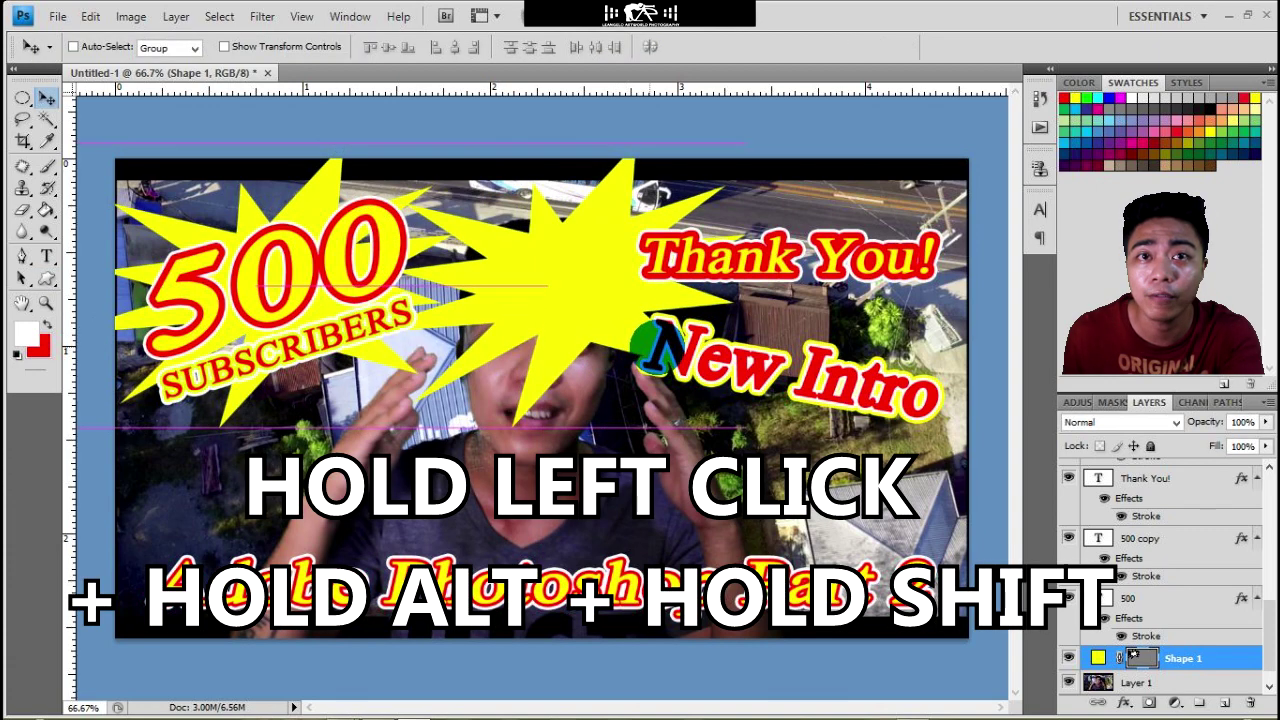
drag(650, 340, 835, 310)
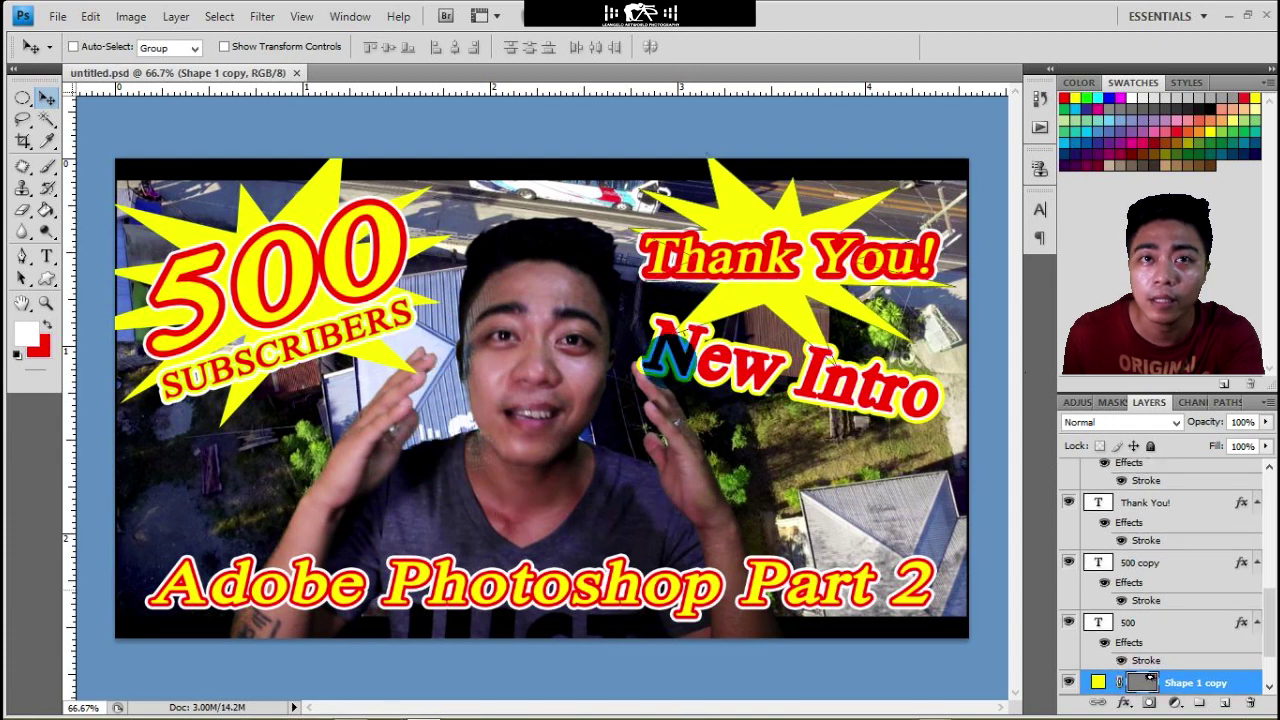
Save the thumbnail as JPEG 'Thumbnail for youtube.jpg', accepting the default quality settings
click(58, 16)
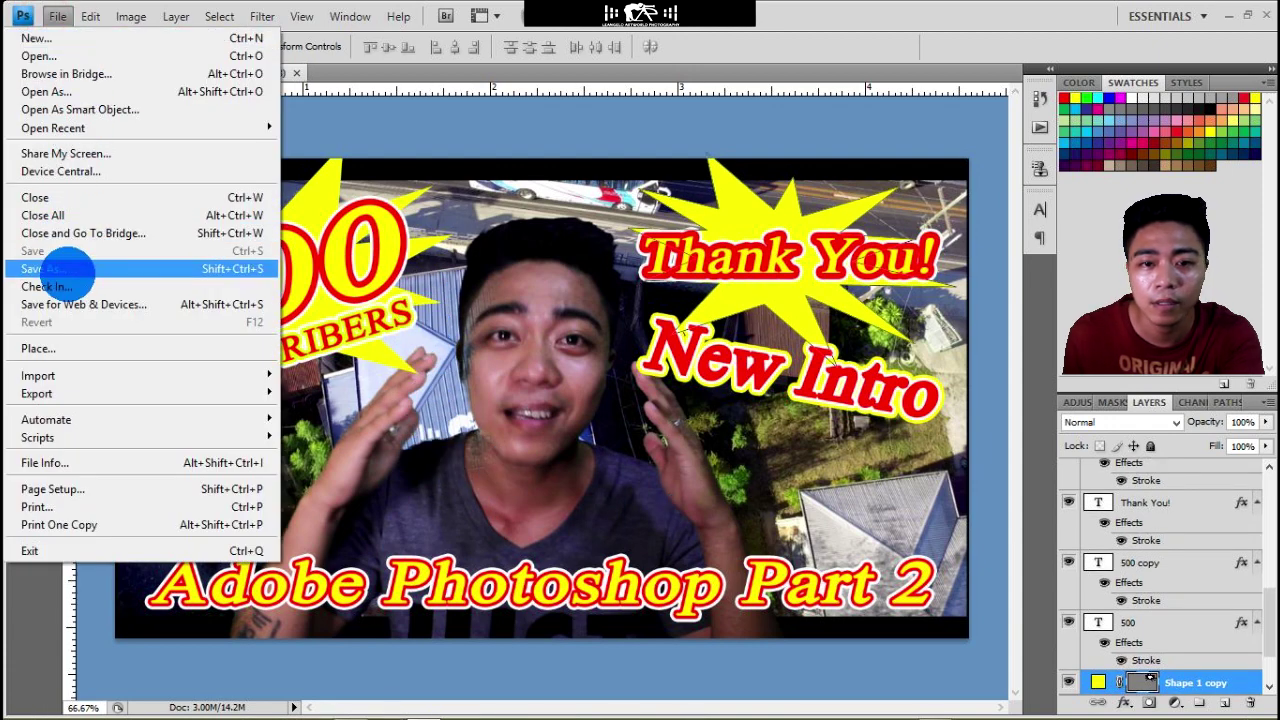
click(60, 263)
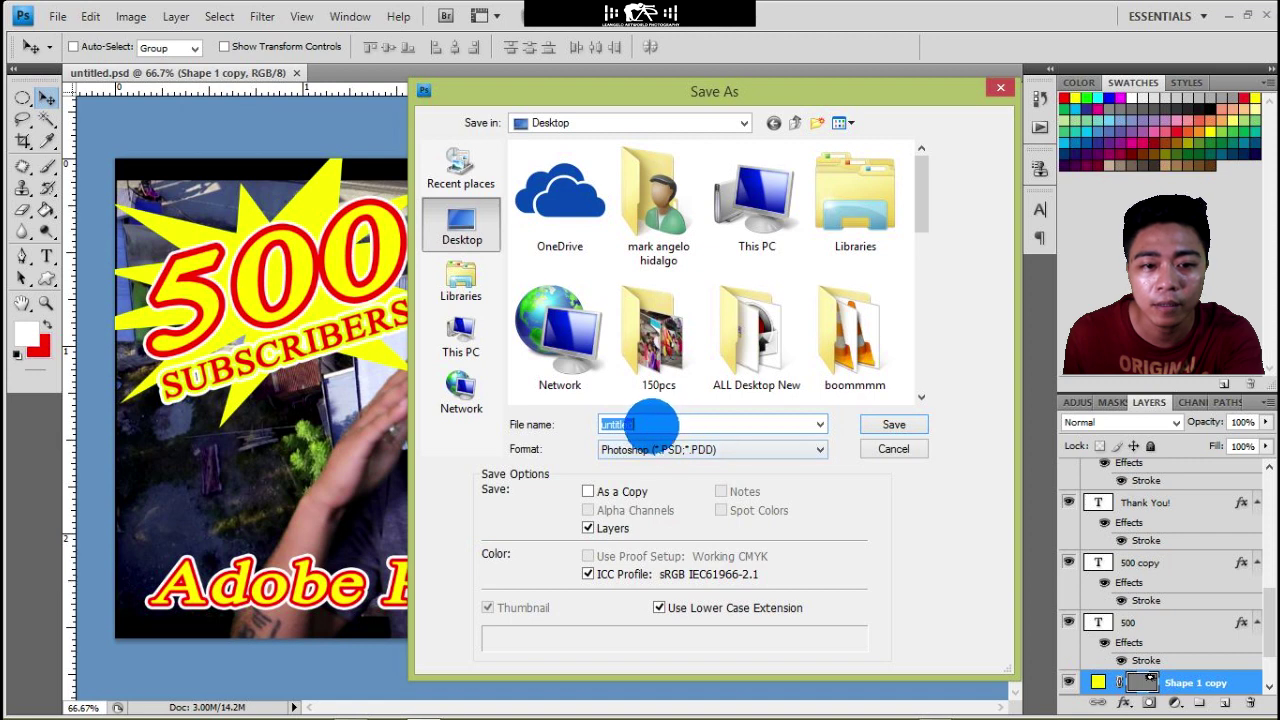
text(Thumbnail for youtub)
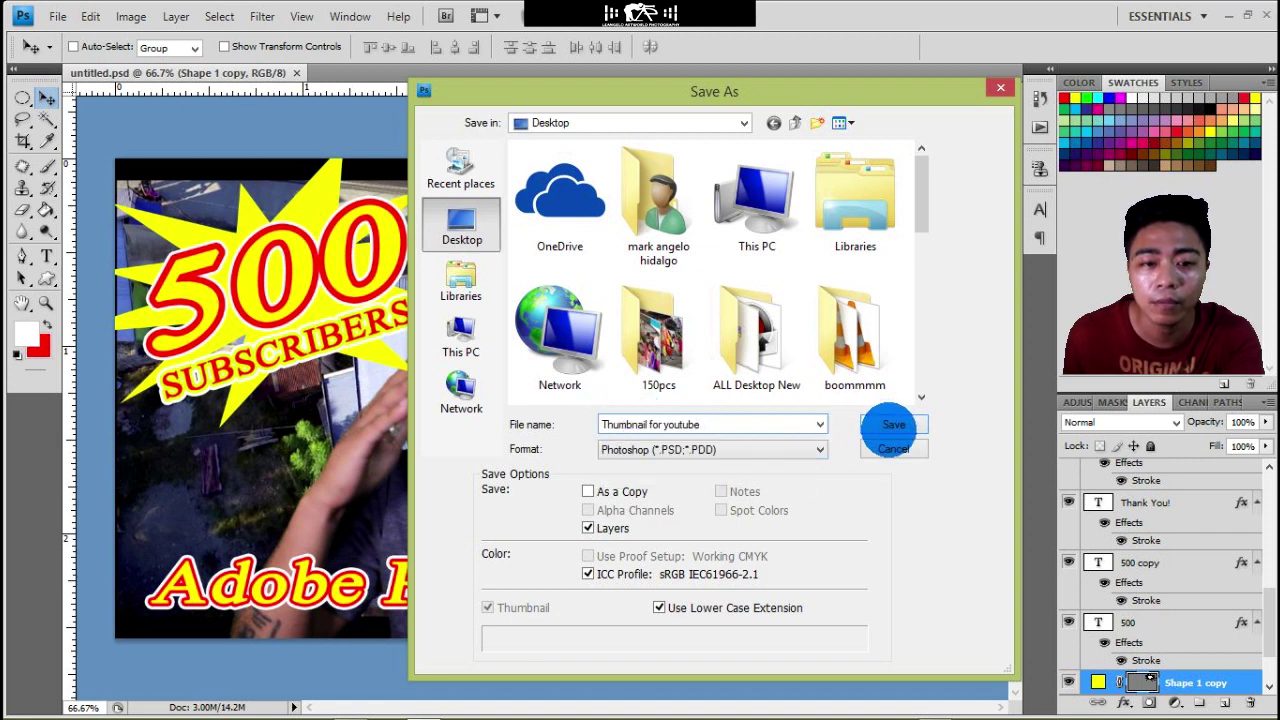
click(766, 449)
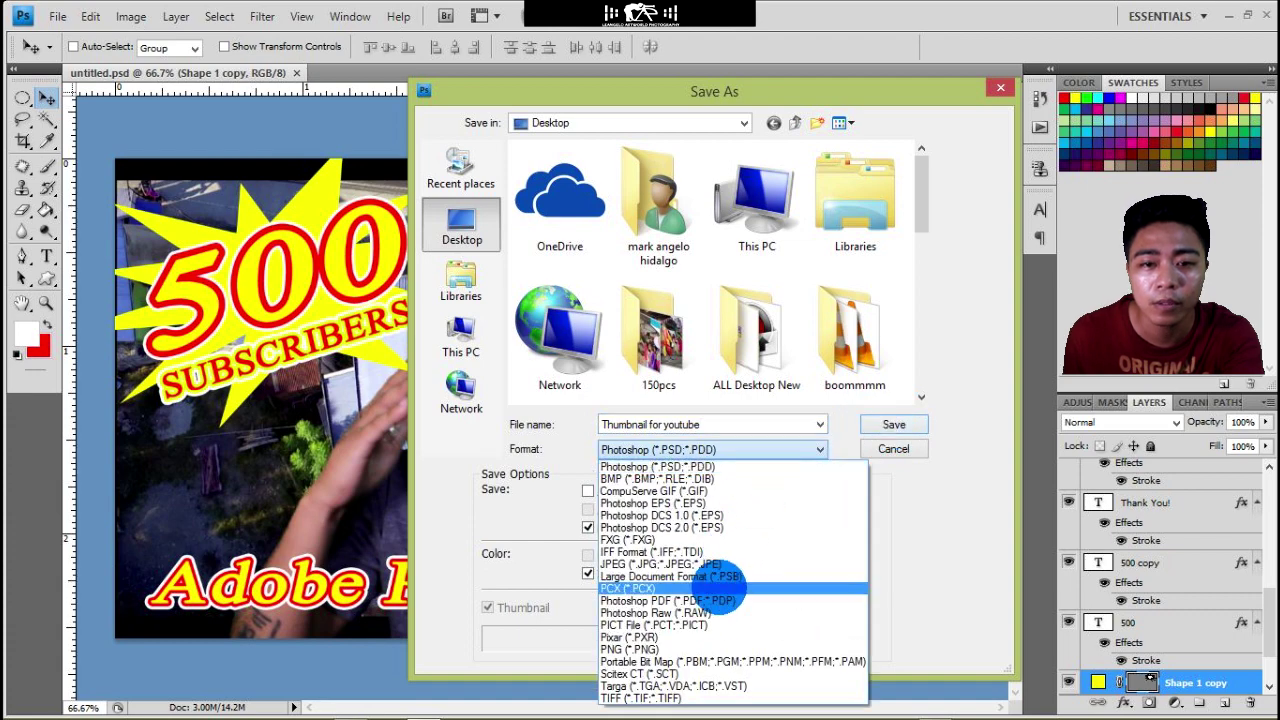
click(726, 563)
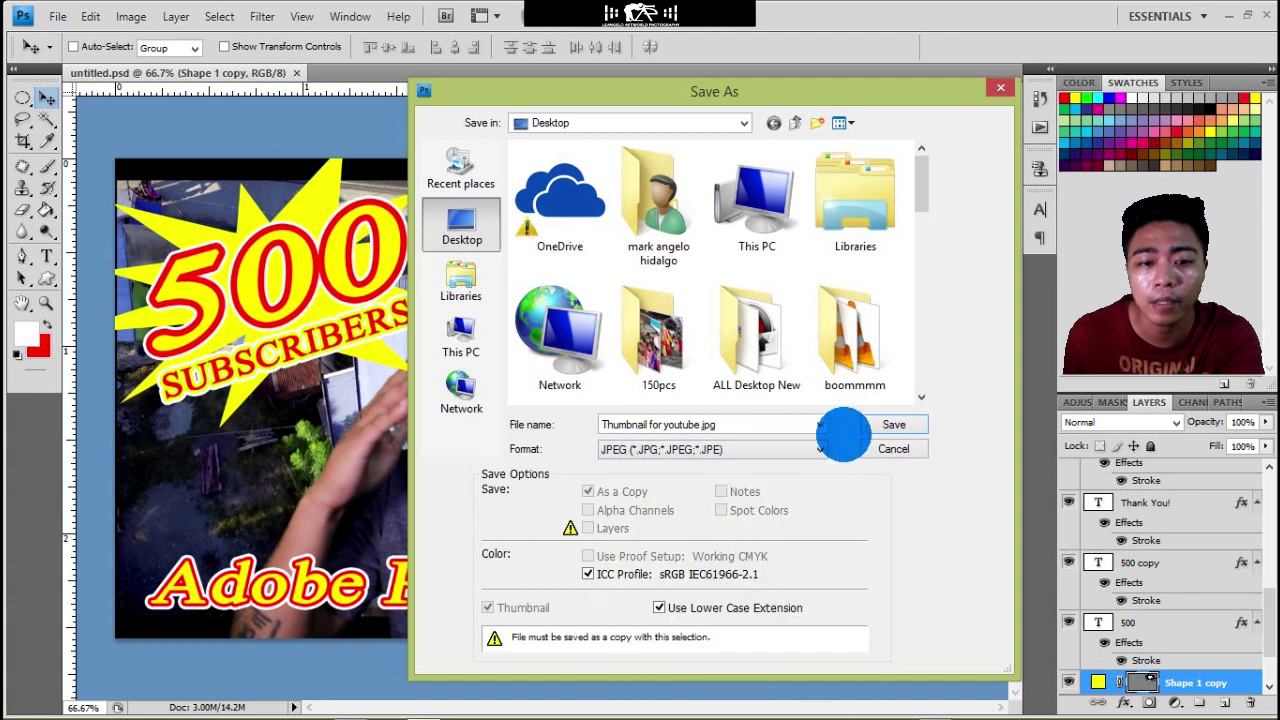
click(870, 424)
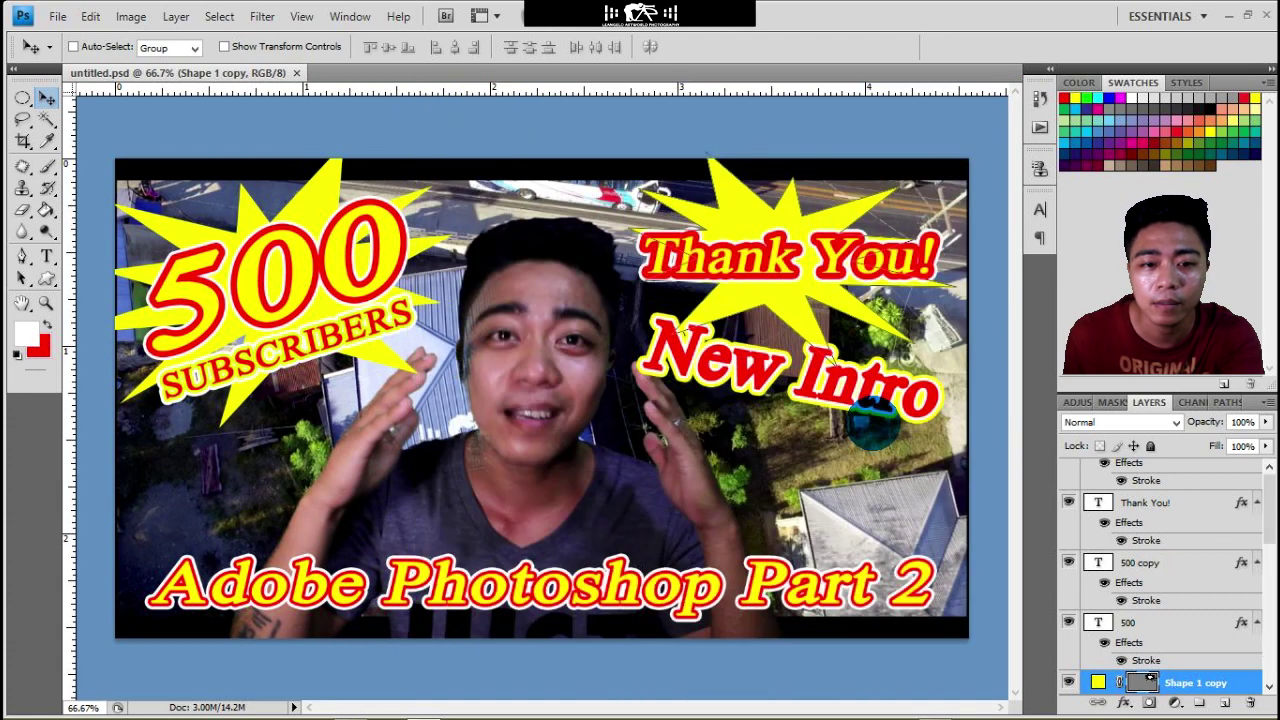
click(753, 217)
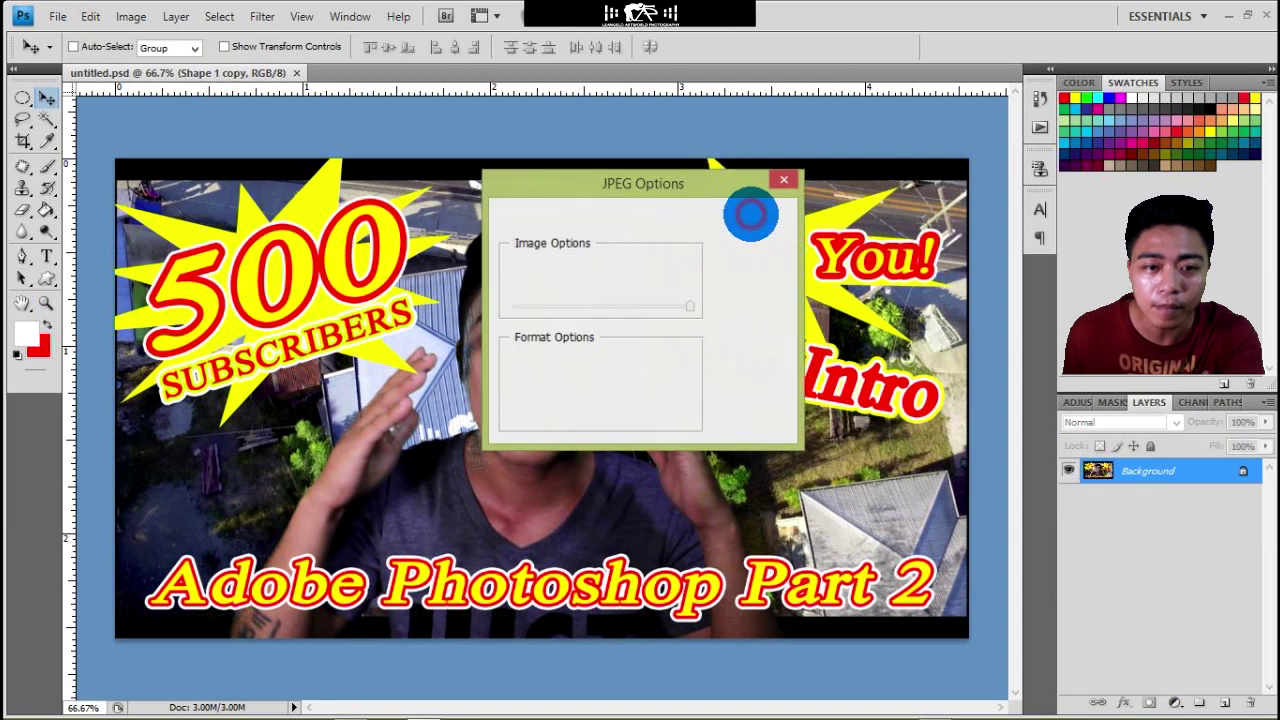
Save the layered file as 'Thumbnail for youtube.psd', then close the document
click(58, 16)
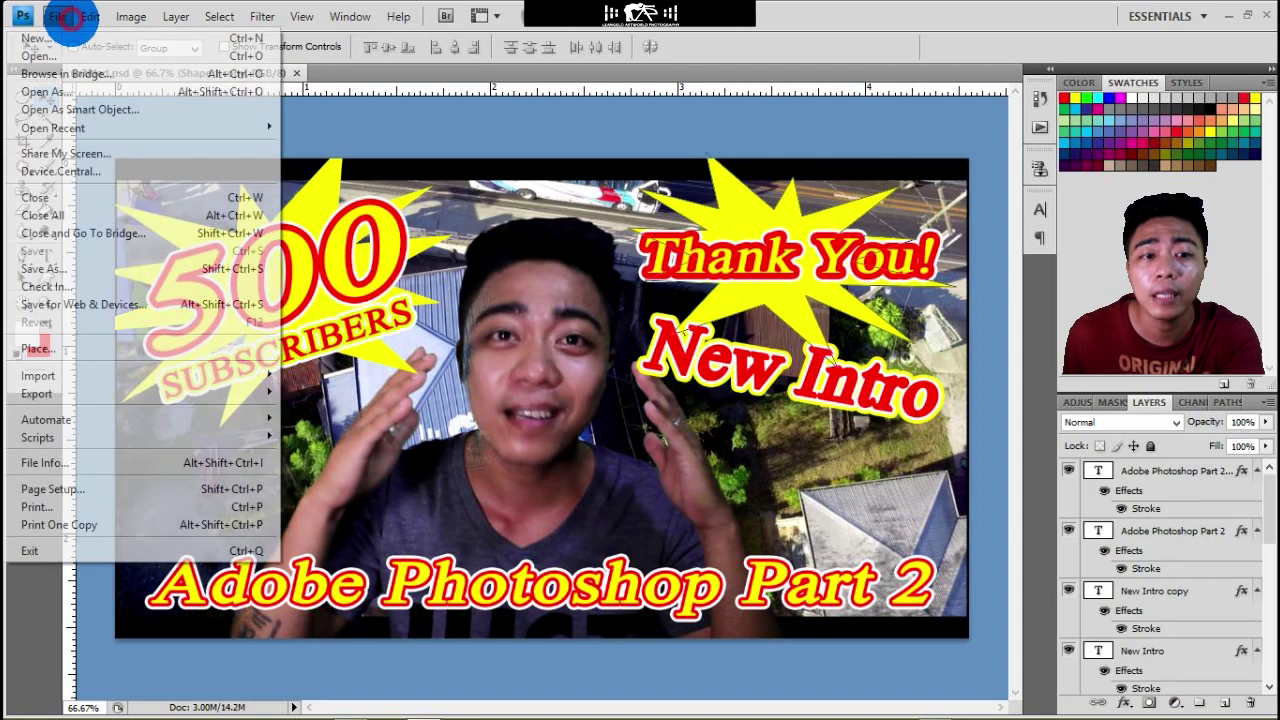
click(94, 268)
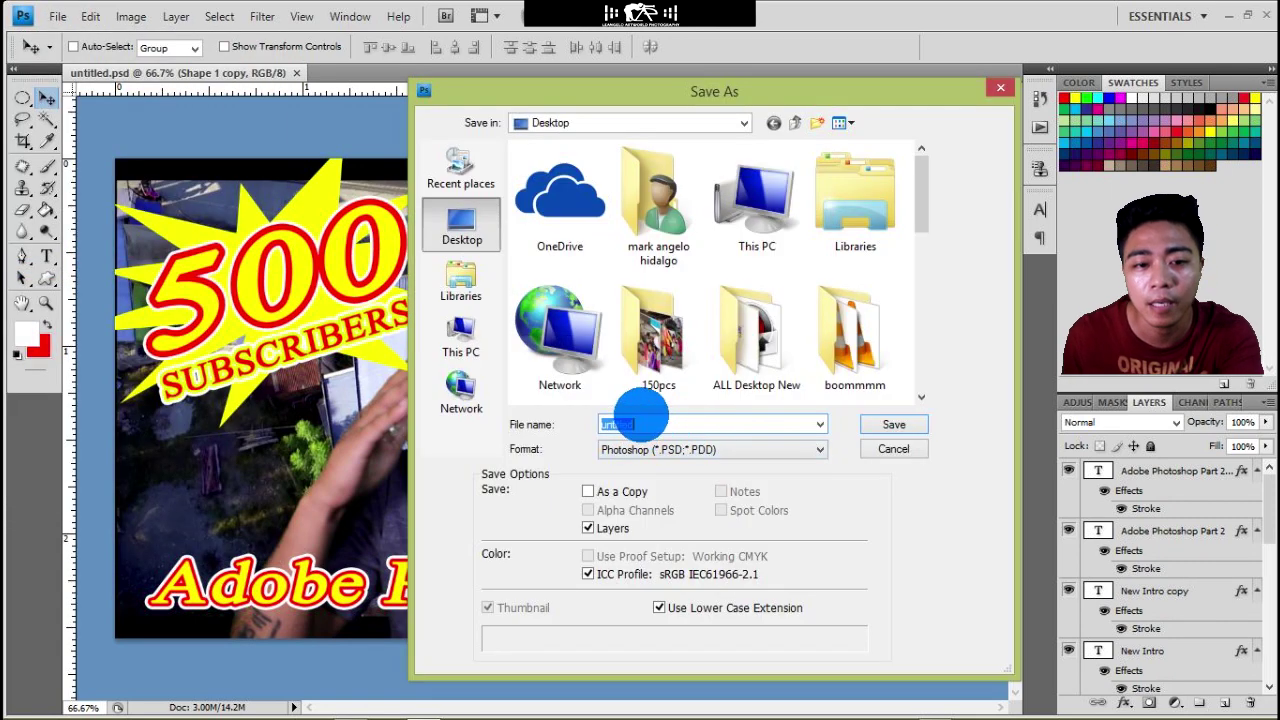
text(thumbna)
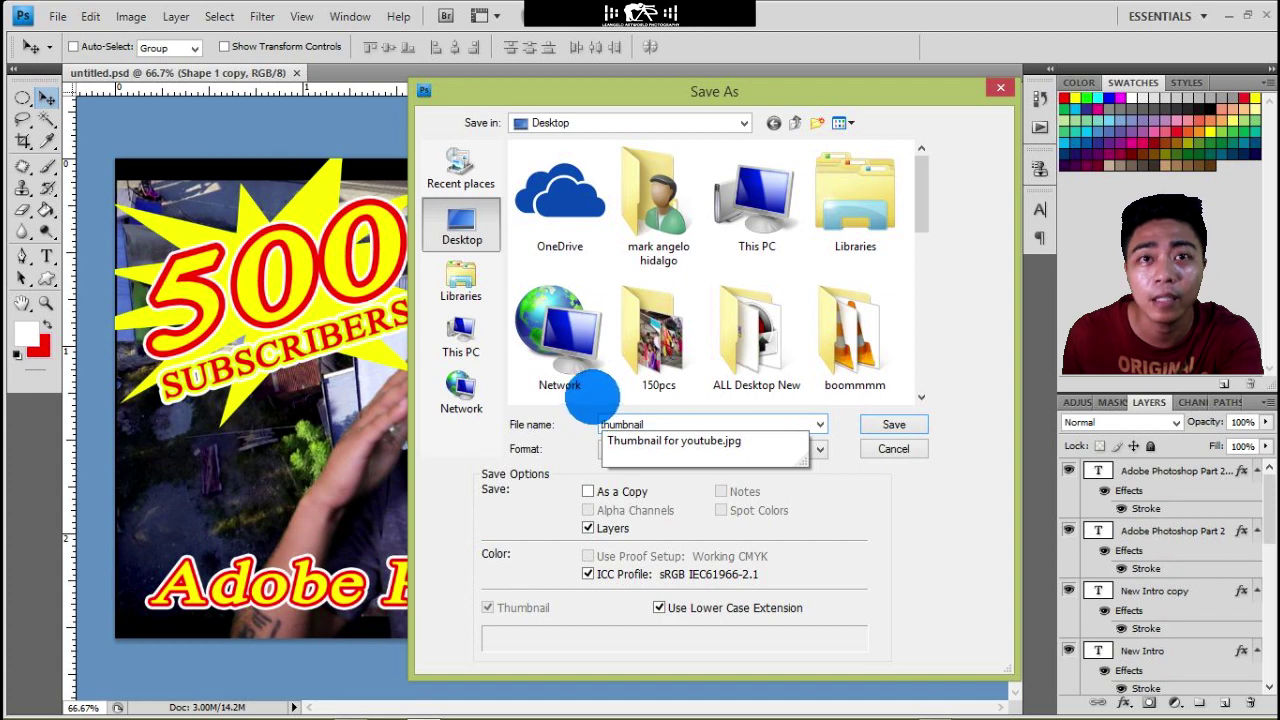
click(740, 442)
click(880, 425)
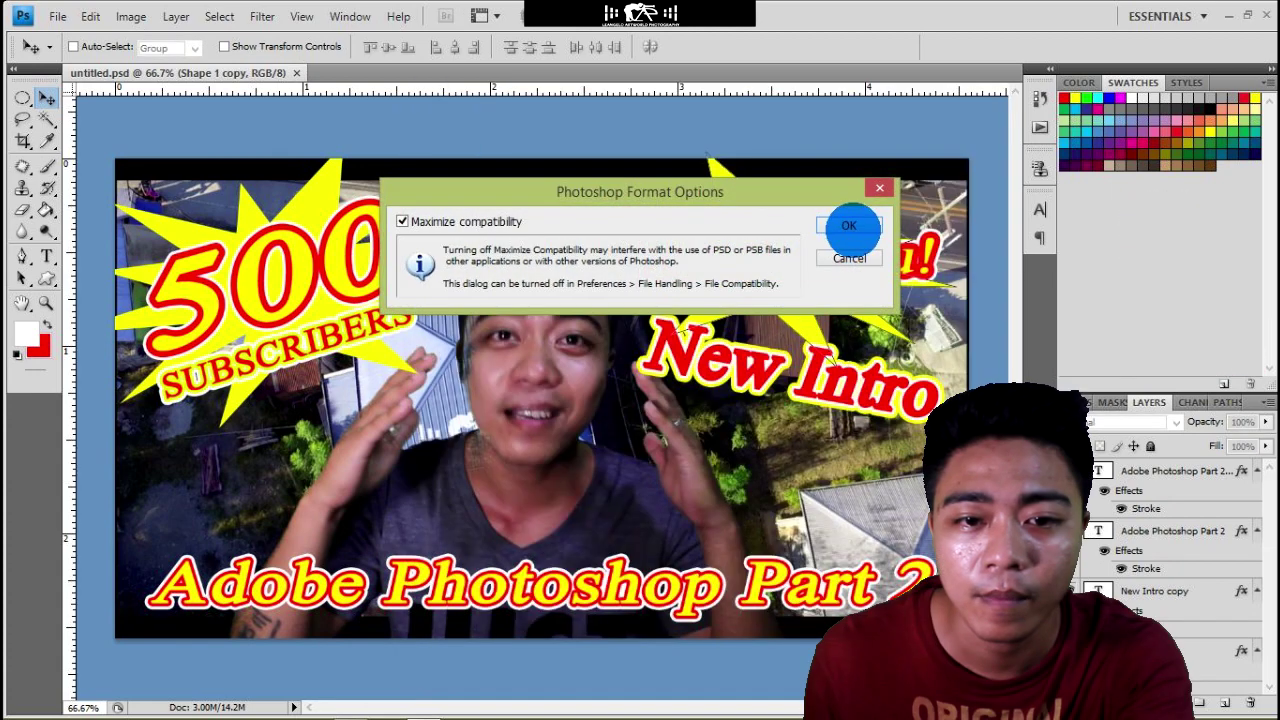
click(849, 226)
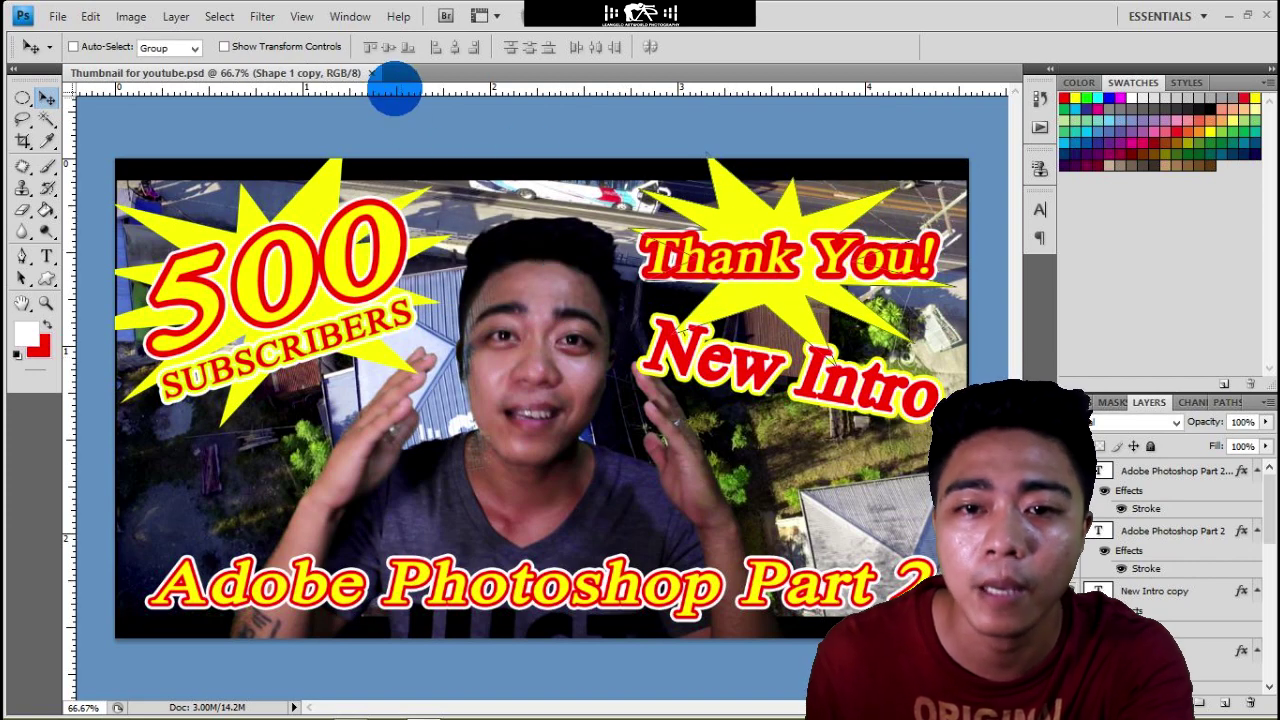
click(371, 73)
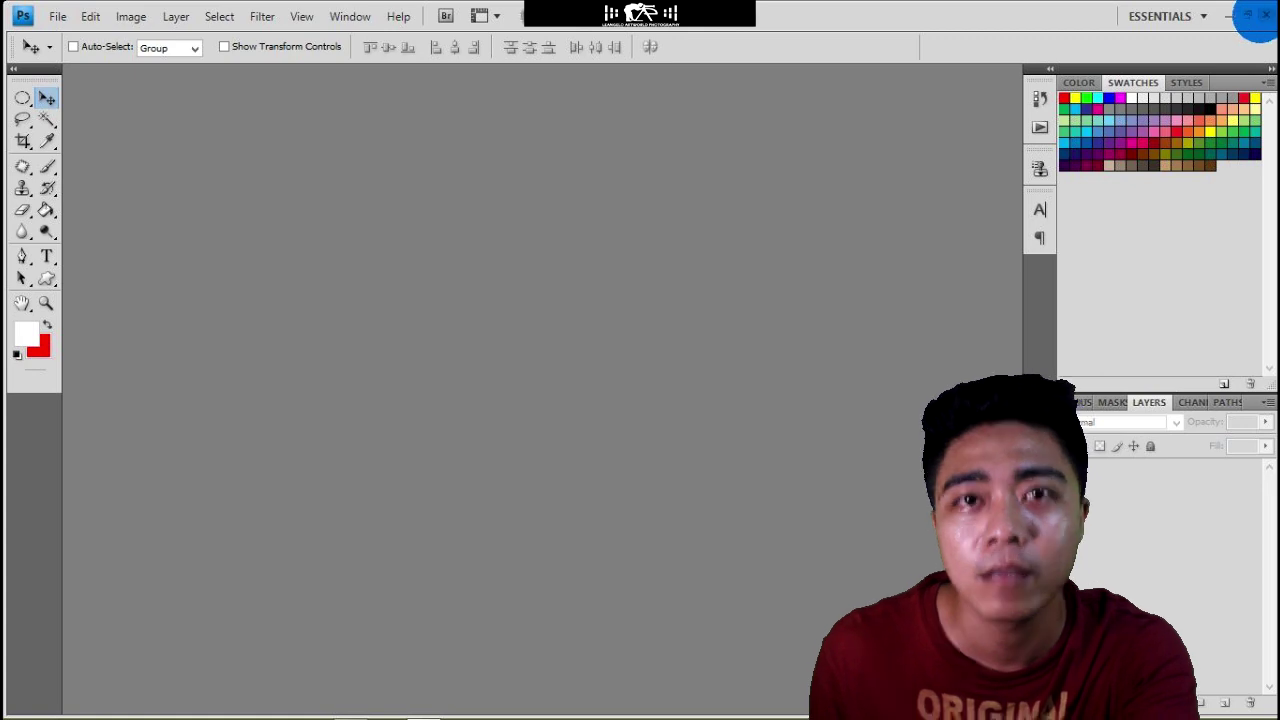
Open 'Thumbnail for youtube.psd' from the Desktop
click(58, 16)
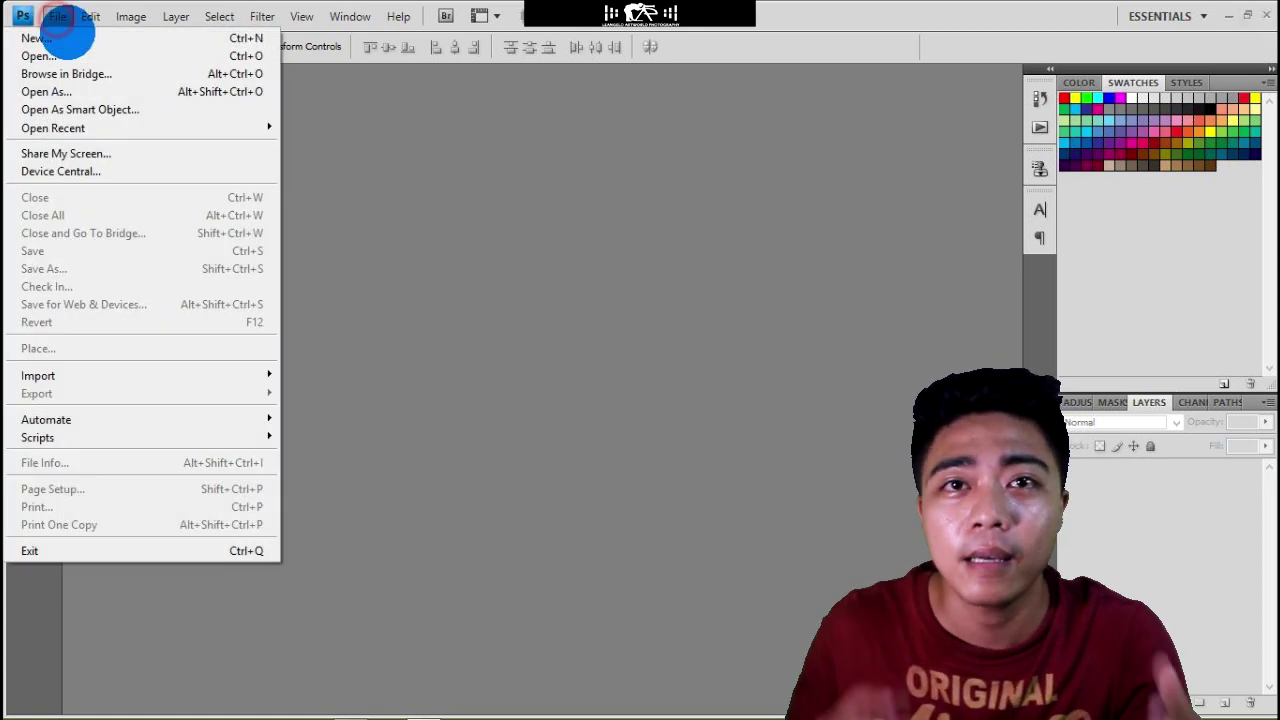
click(57, 50)
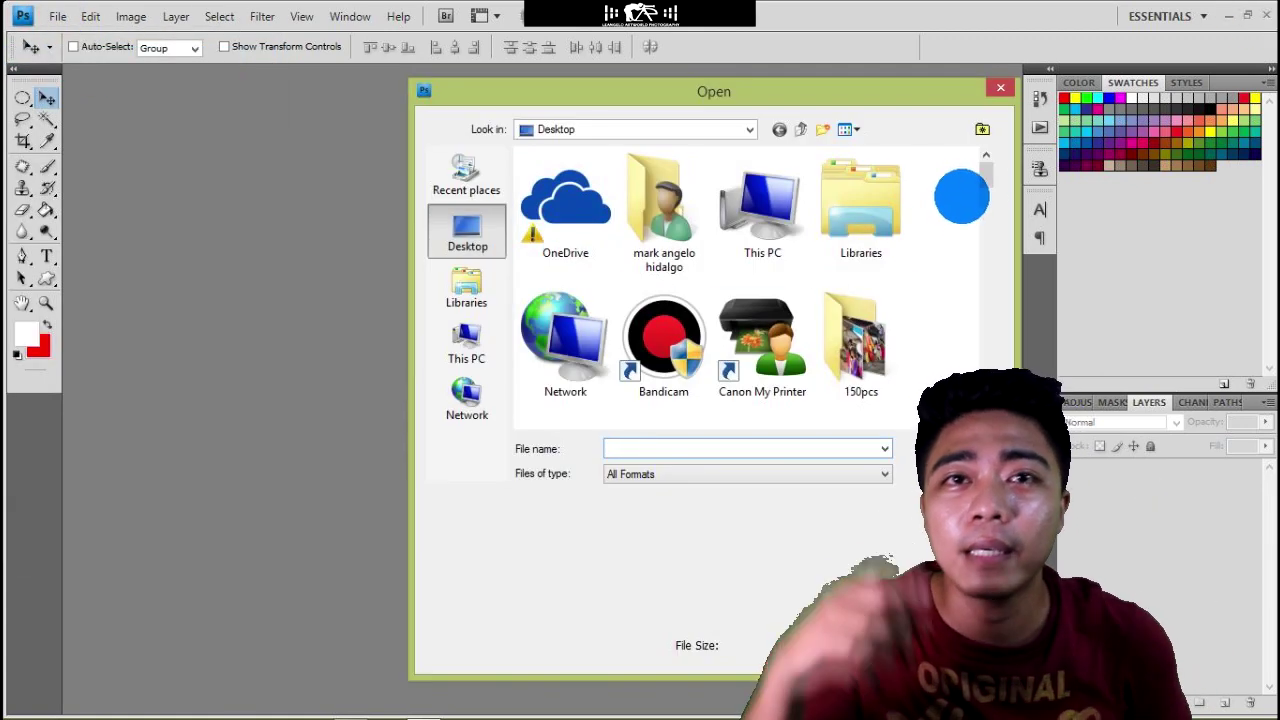
drag(980, 171, 987, 385)
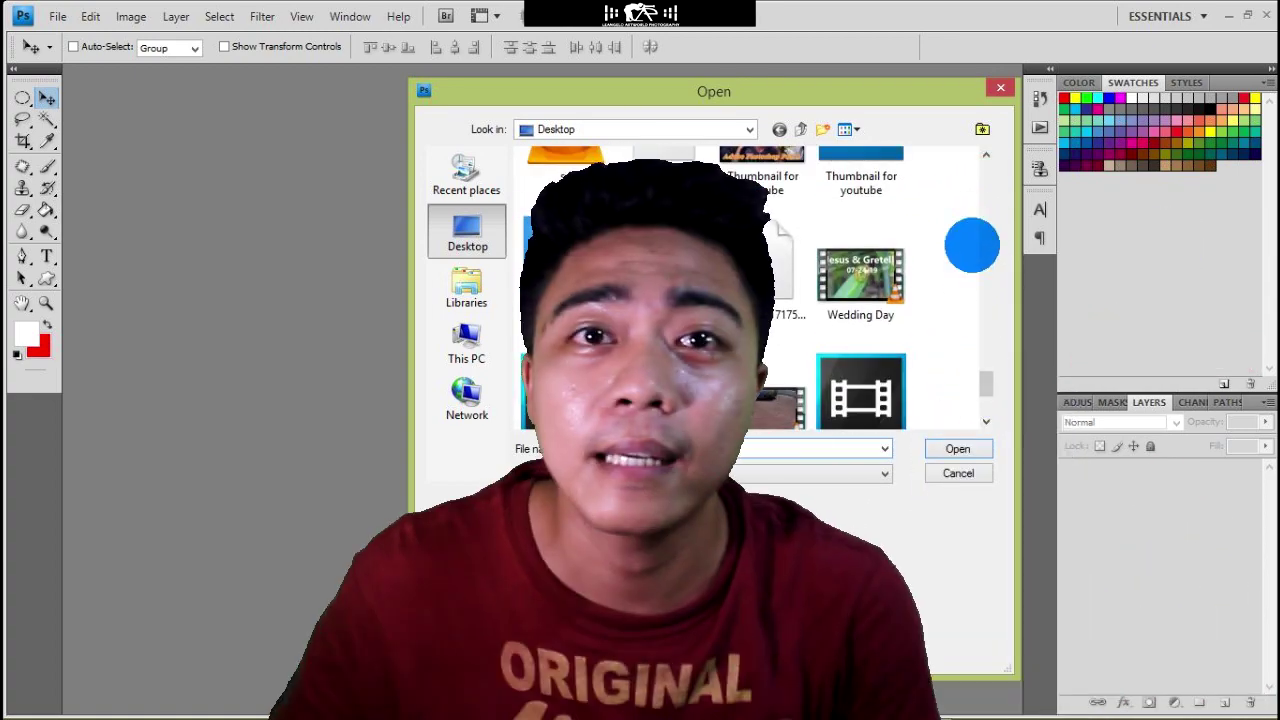
click(986, 154)
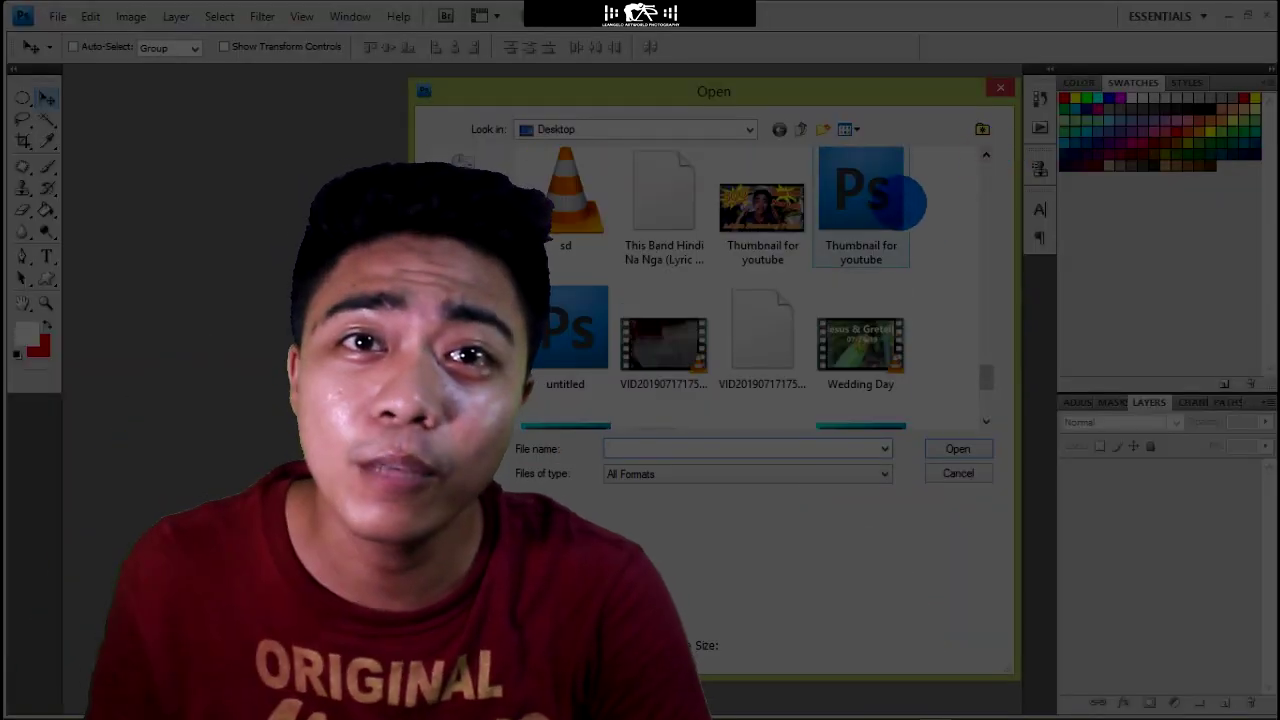
click(861, 225)
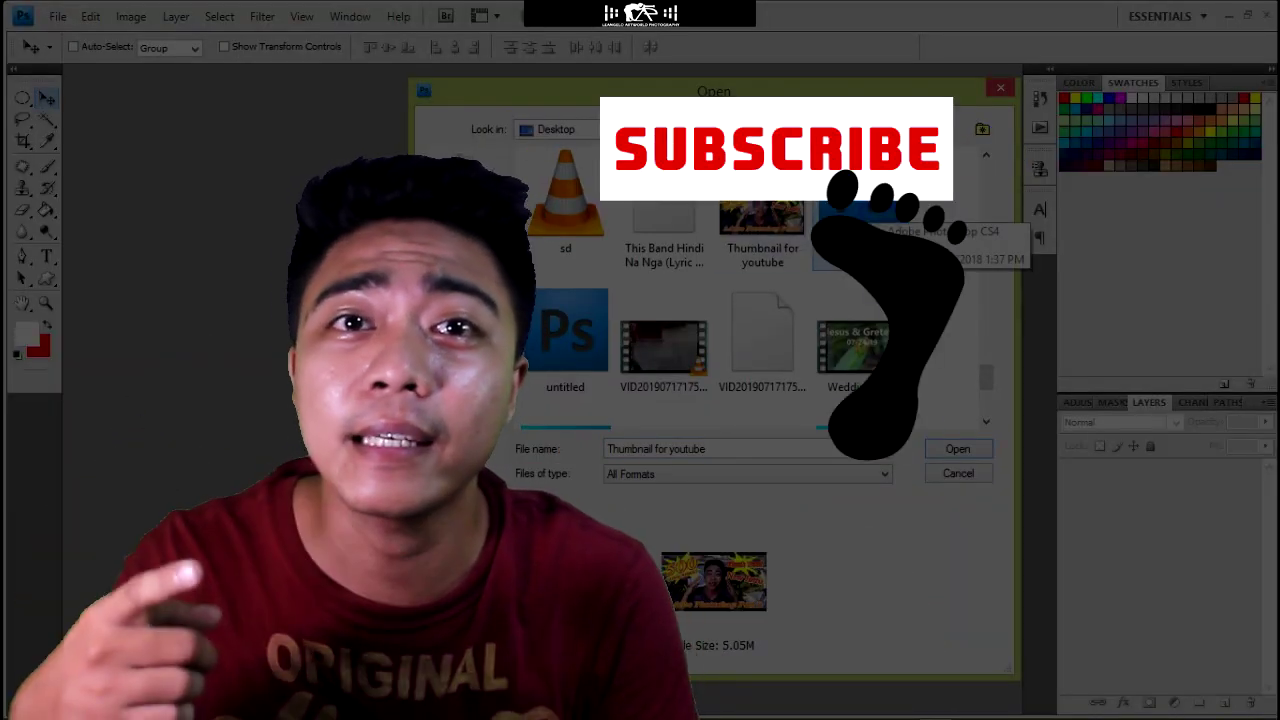
click(957, 448)
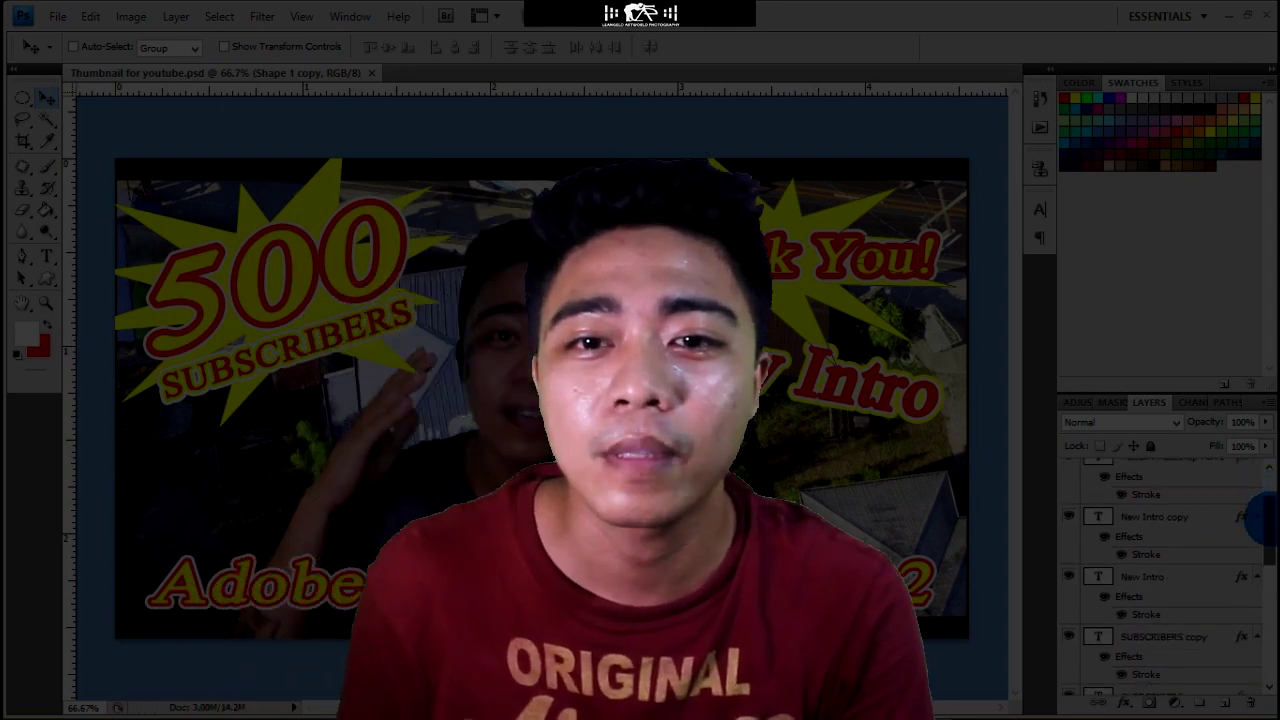
drag(1267, 480, 1267, 636)
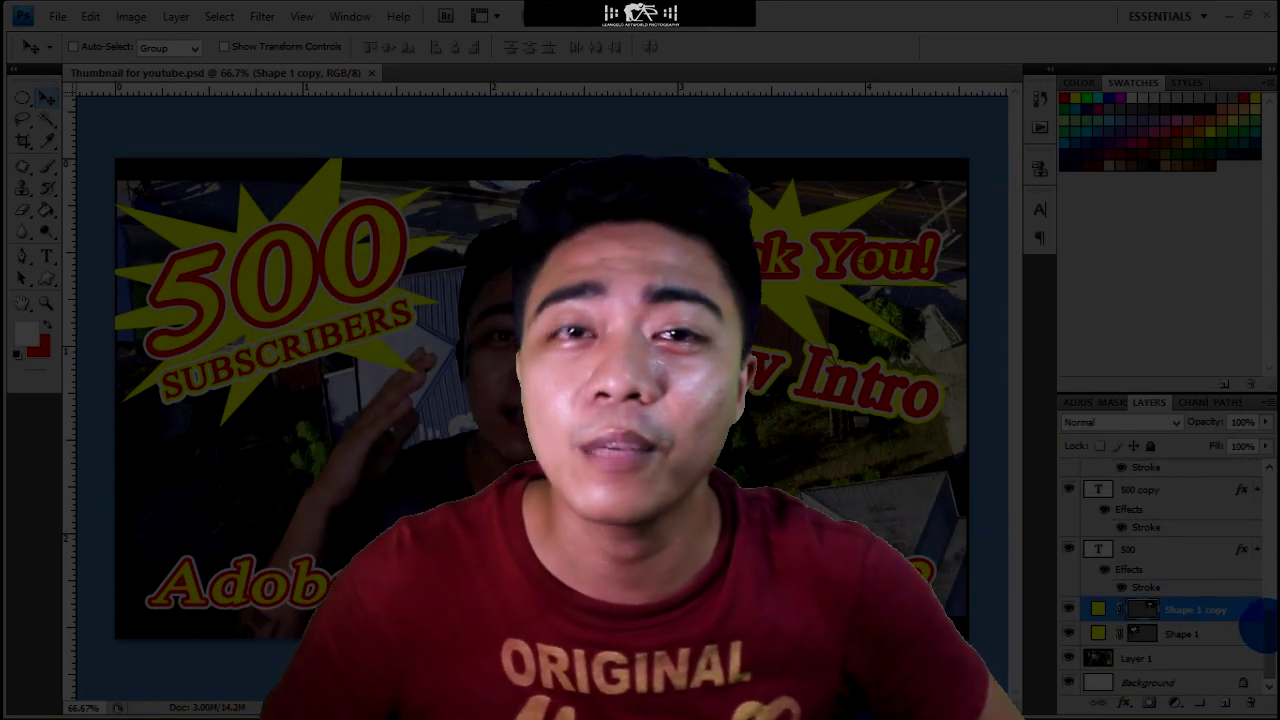